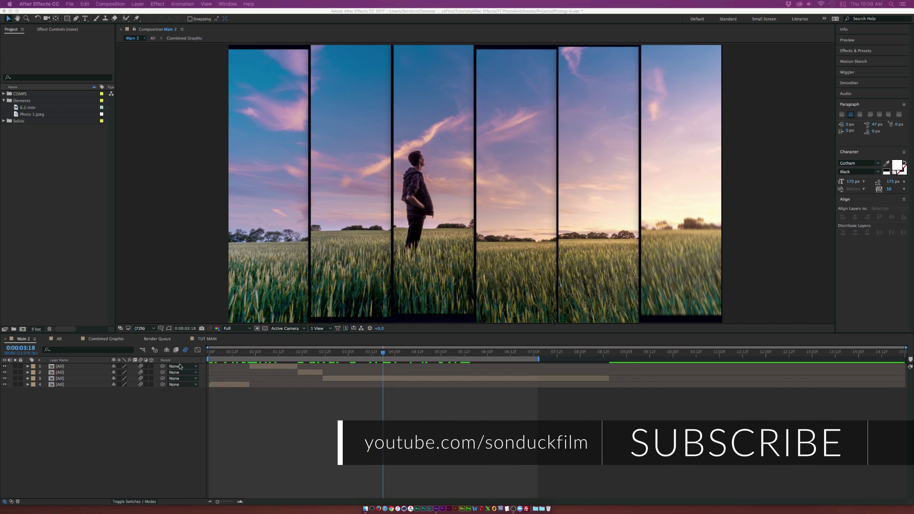
# Open the TUT MAIN composition and preview the 6.2.mov footage by briefly showing its layer, leaving it hidden.
pyautogui.click(199, 339)
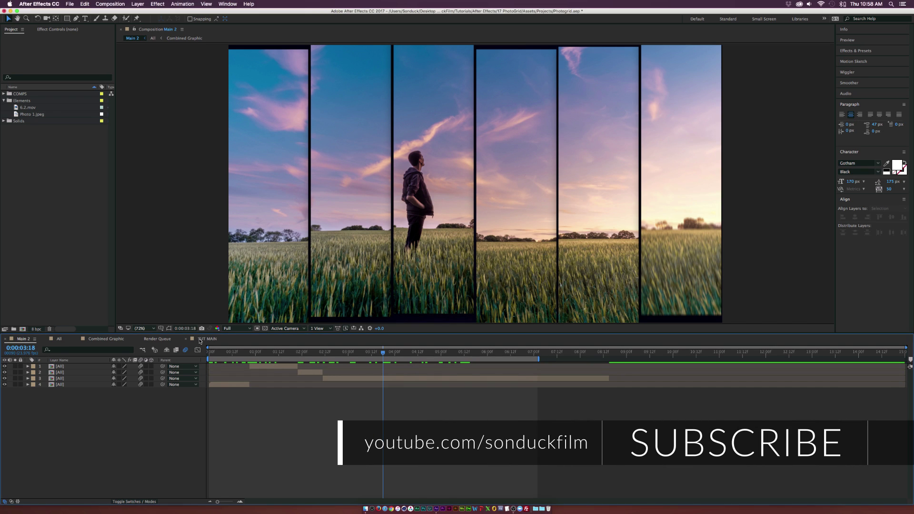
pyautogui.click(56, 373)
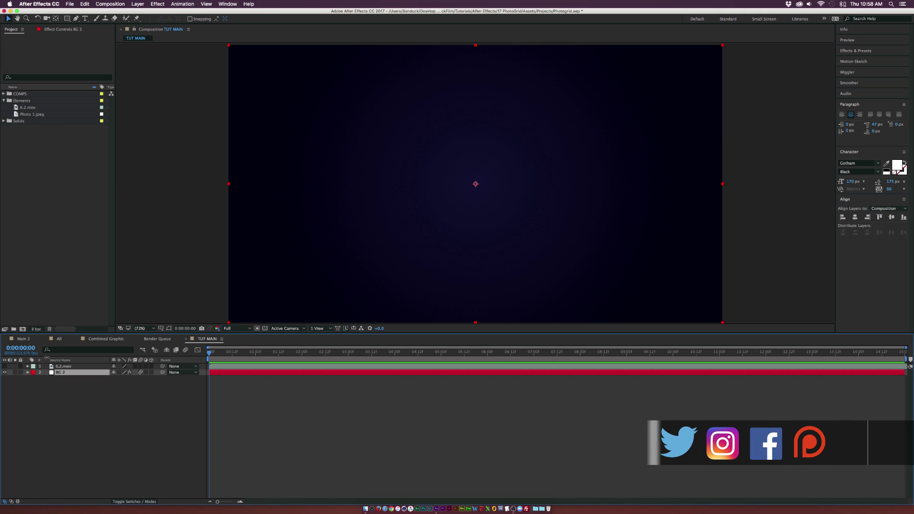
pyautogui.click(62, 366)
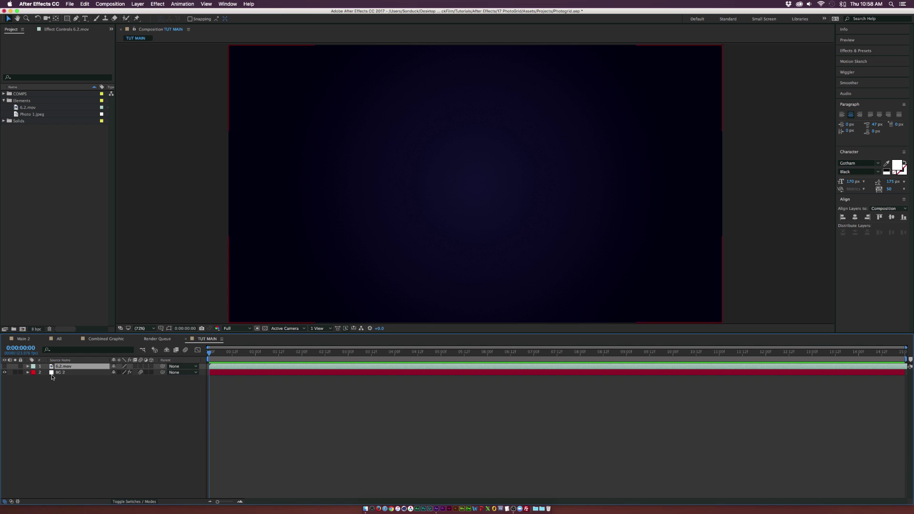
pyautogui.click(64, 390)
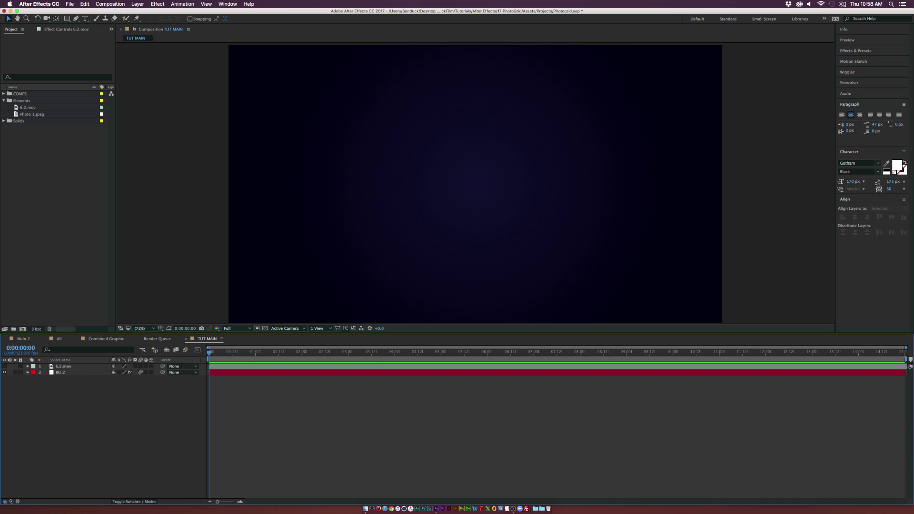
pyautogui.click(5, 367)
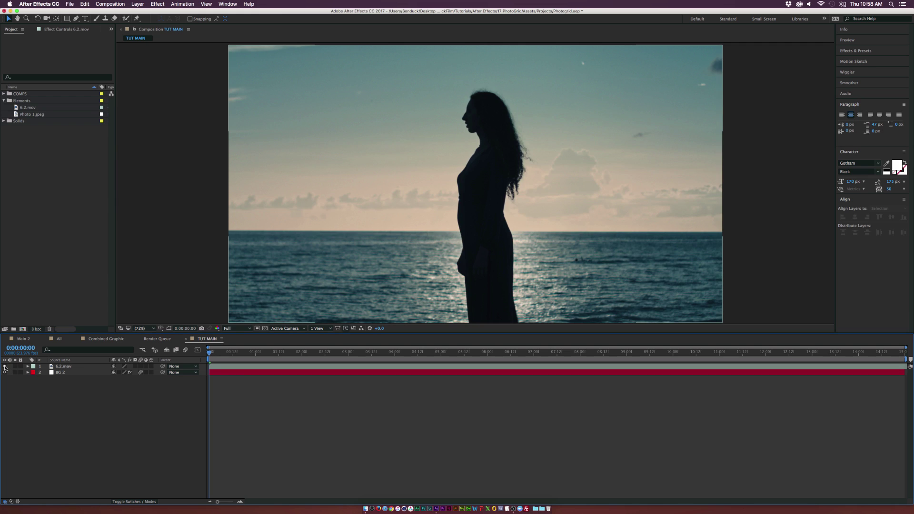
pyautogui.click(5, 367)
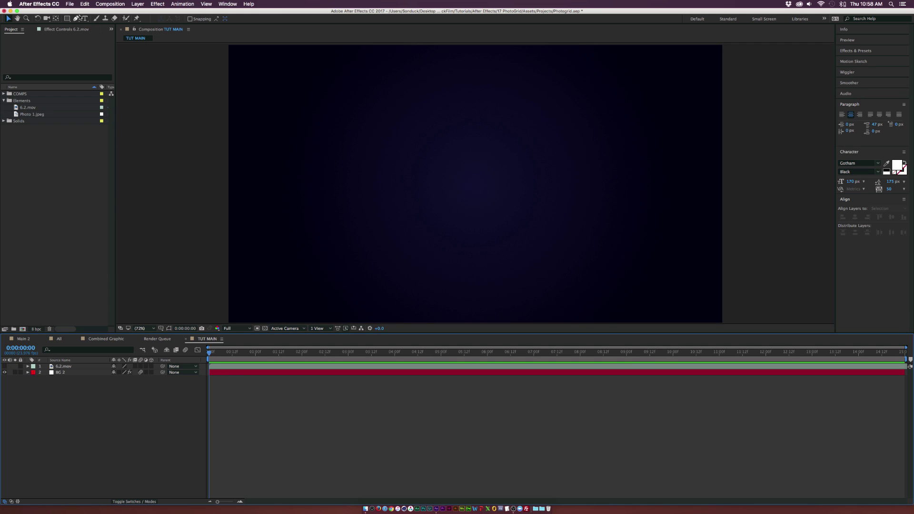
# Draw a tall white rectangle along the composition's left edge with the Rectangle Tool, extending slightly beyond the frame's top and bottom.
pyautogui.moveTo(67, 19); pyautogui.dragTo(90, 18)
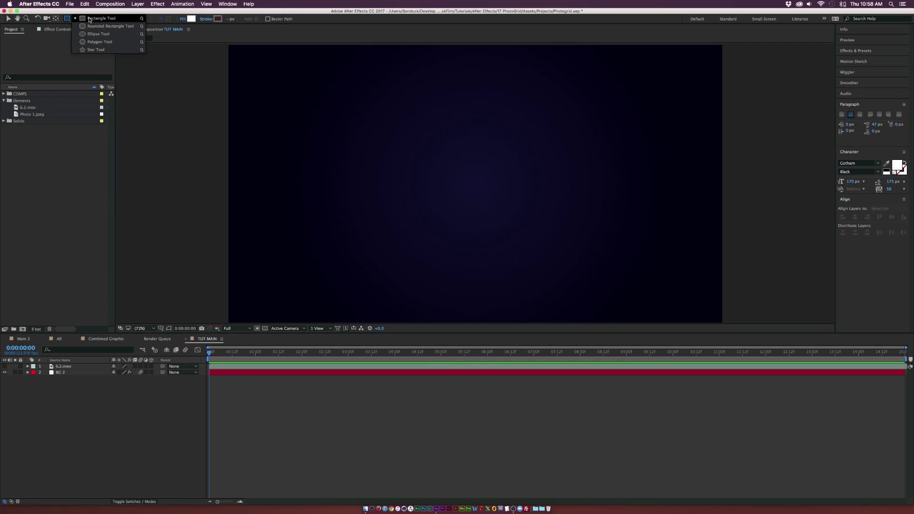
pyautogui.click(89, 19)
pyautogui.press(',')
pyautogui.moveTo(302, 83)
pyautogui.mouseDown()
pyautogui.moveTo(334, 265)
pyautogui.moveTo(344, 289)
pyautogui.moveTo(360, 286)
pyautogui.moveTo(353, 285)
pyautogui.mouseUp()
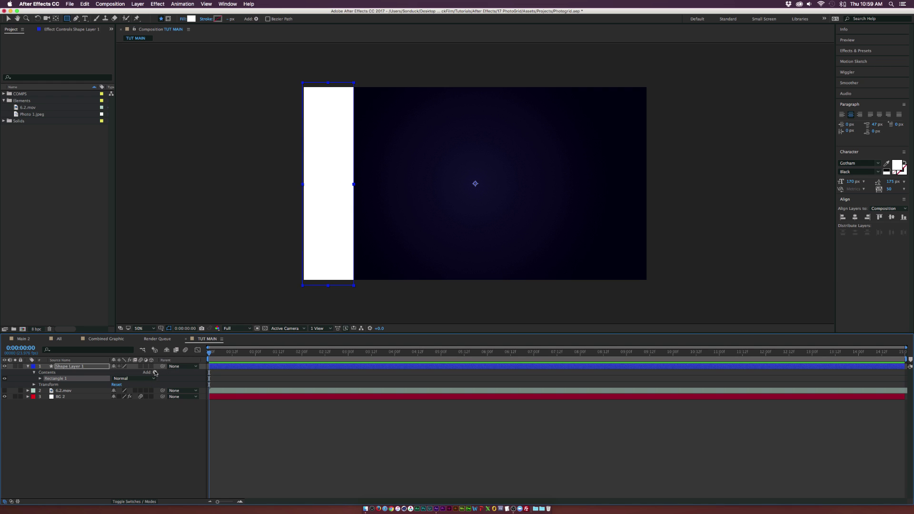
# Add a Repeater to the rectangle, with its transform position set to 304.0, 0.0 and 6 copies.
pyautogui.click(155, 372)
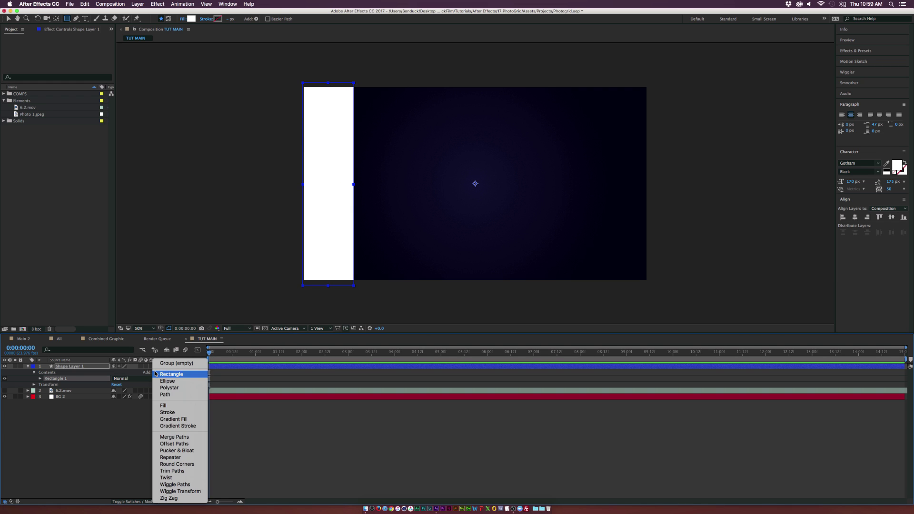
pyautogui.click(170, 458)
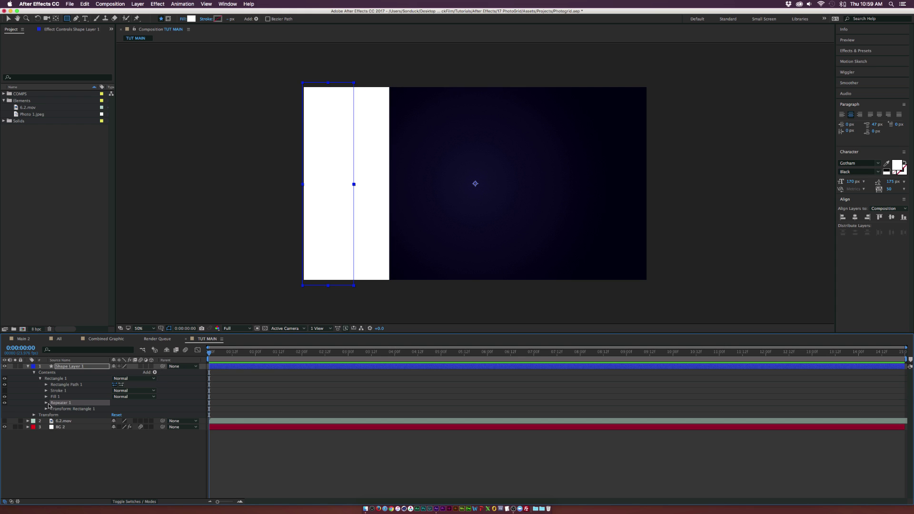
pyautogui.click(46, 403)
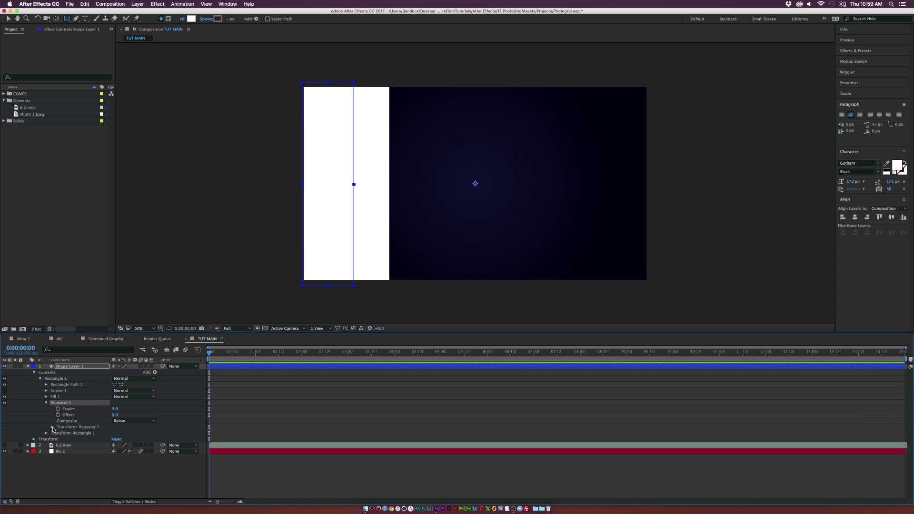
pyautogui.click(53, 428)
pyautogui.moveTo(117, 439); pyautogui.dragTo(192, 443)
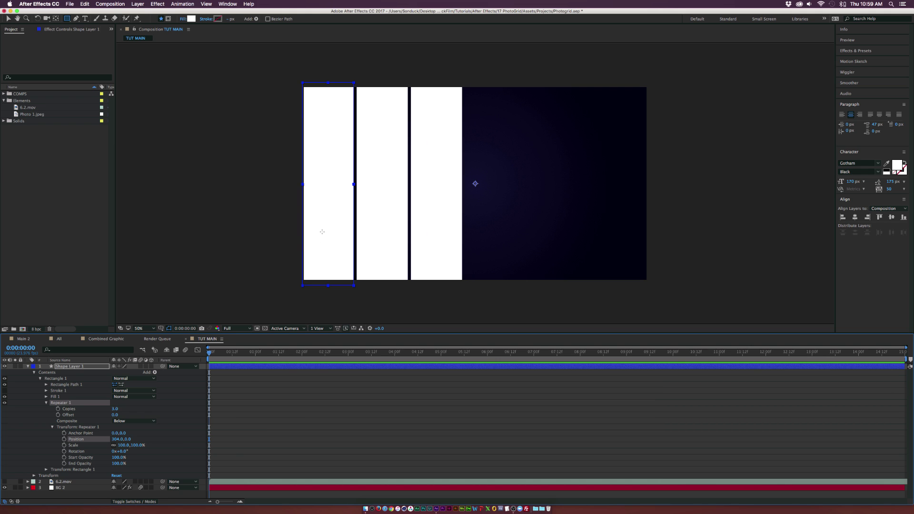
pyautogui.click(114, 409)
pyautogui.write('6')
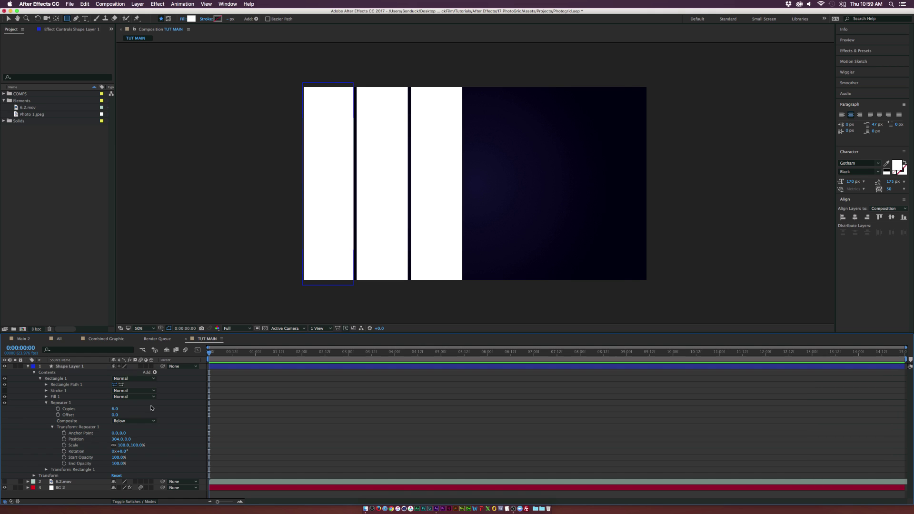
pyautogui.press('Return')
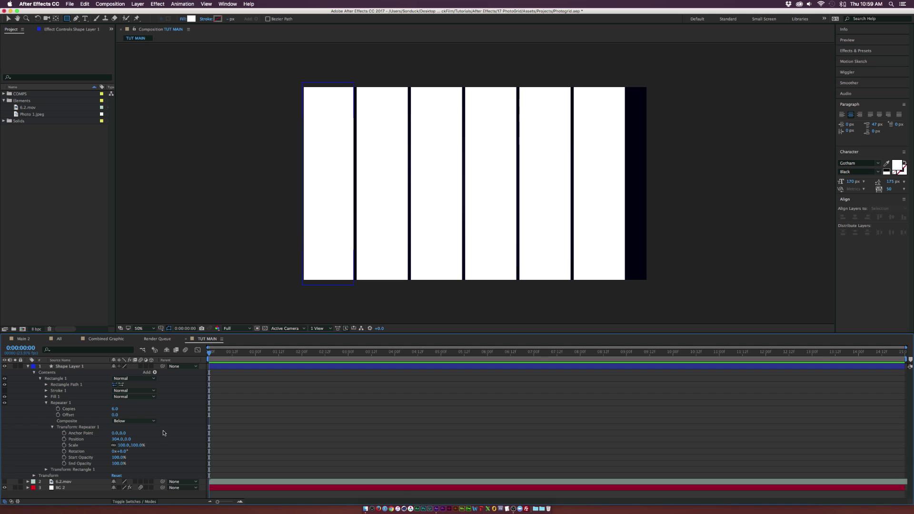
# Nudge and widen the original rectangle so its left side meets the frame edge and the six strips fill the composition width.
pyautogui.doubleClick(340, 173)
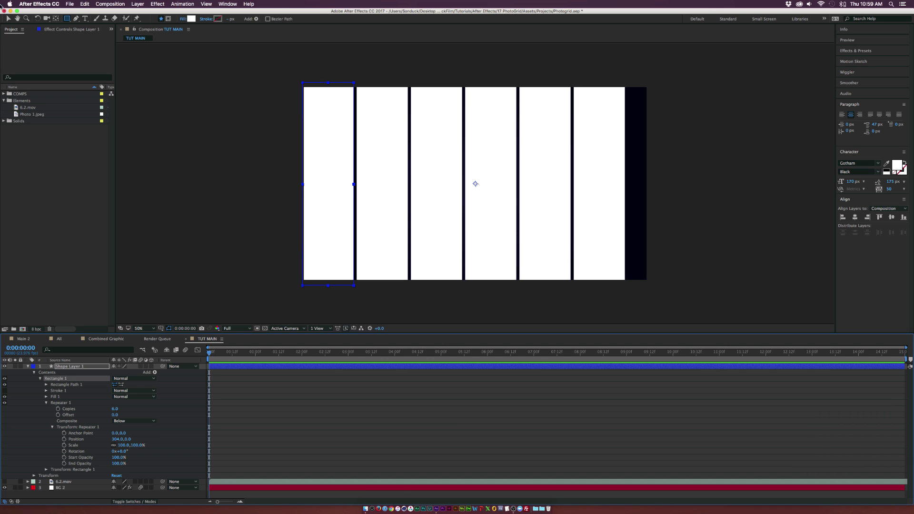
pyautogui.press('v')
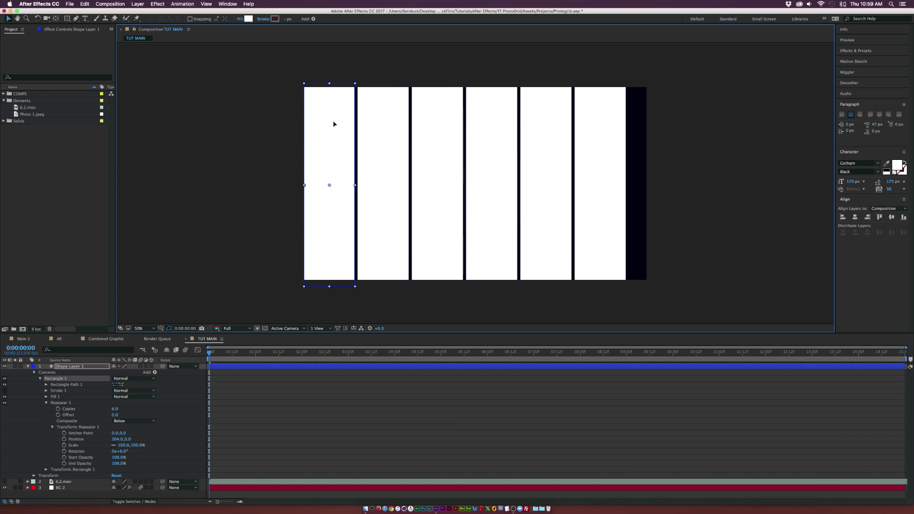
pyautogui.press('Right')
pyautogui.press('Right')
pyautogui.press('Right')
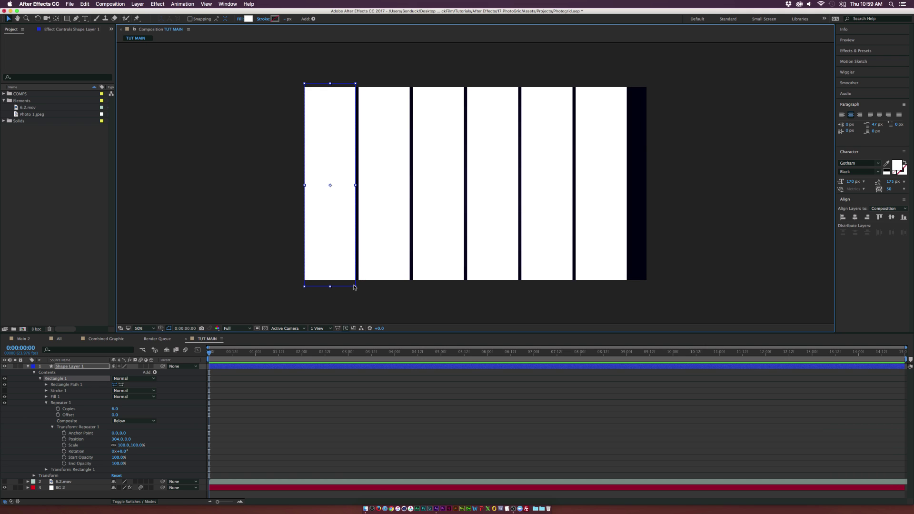
pyautogui.moveTo(354, 289); pyautogui.dragTo(356, 289)
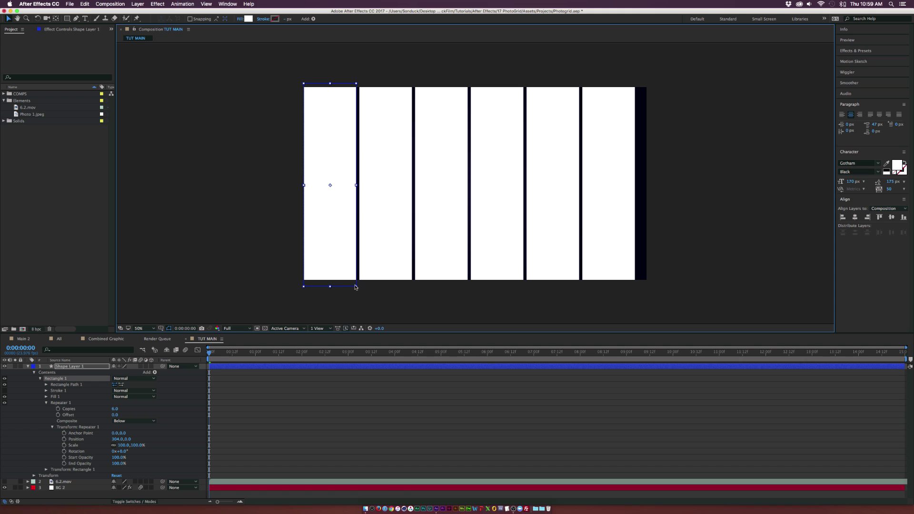
pyautogui.moveTo(355, 288); pyautogui.dragTo(356, 287)
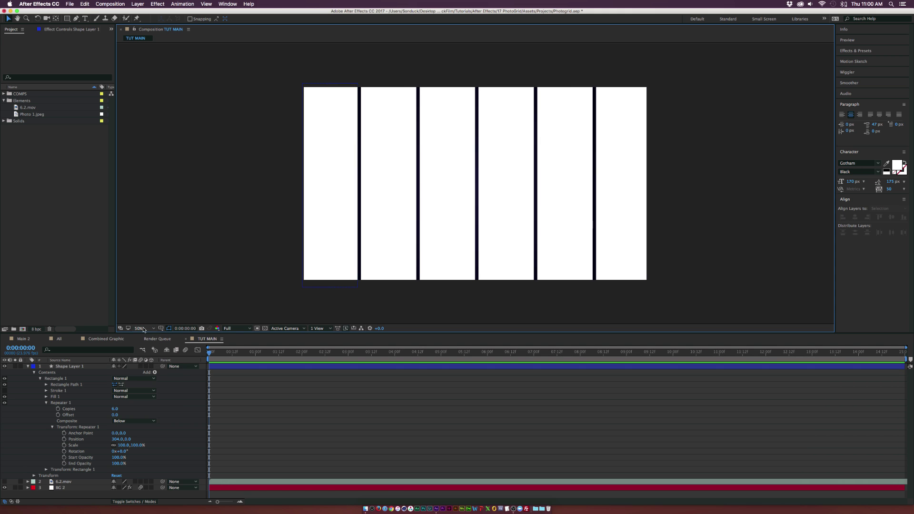
pyautogui.click(142, 328)
pyautogui.click(143, 339)
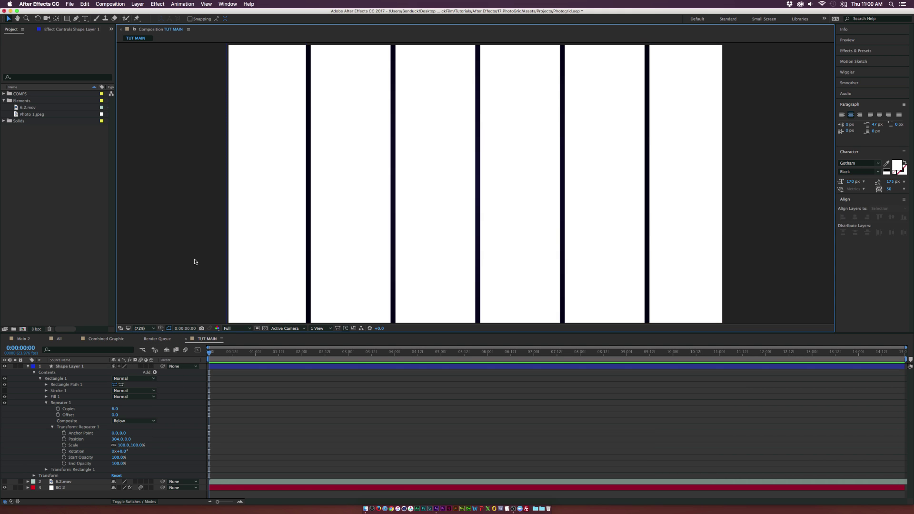
pyautogui.click(27, 367)
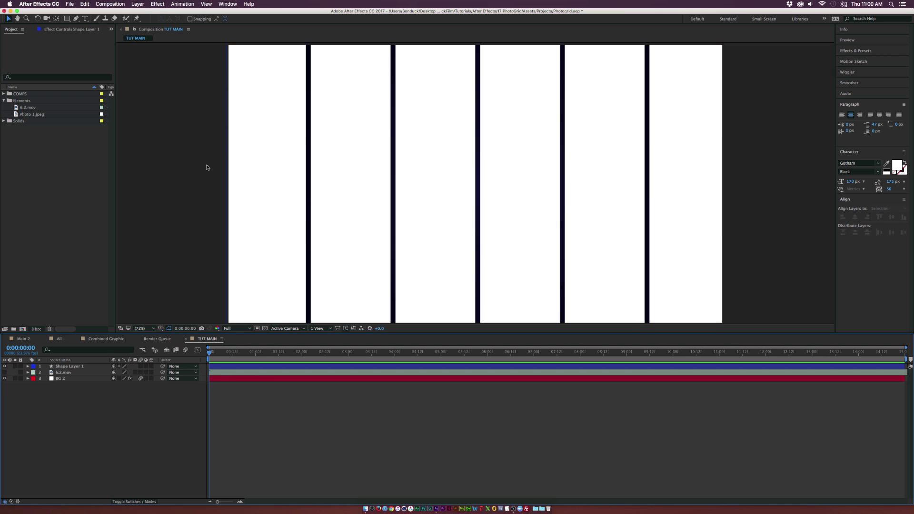
# Make the 6.2.mov layer visible and set its track matte to Alpha Matte "Shape Layer 1".
pyautogui.click(64, 373)
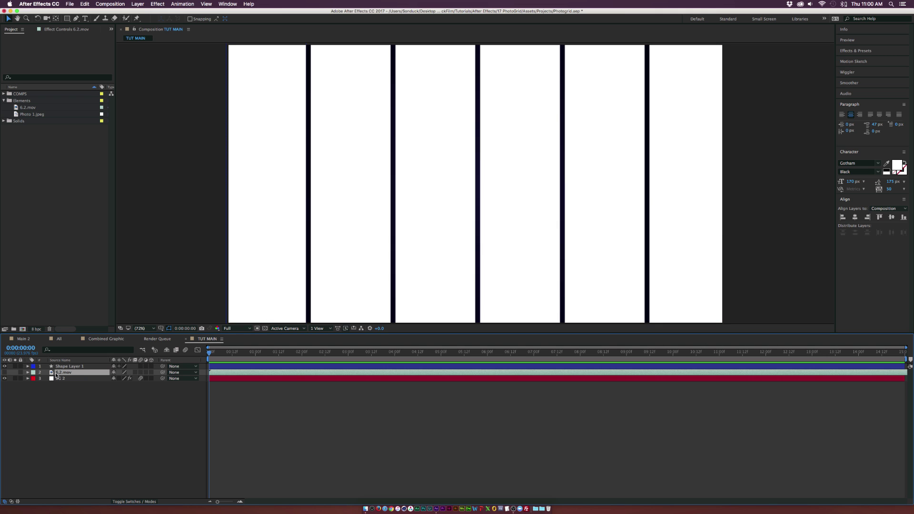
pyautogui.click(4, 372)
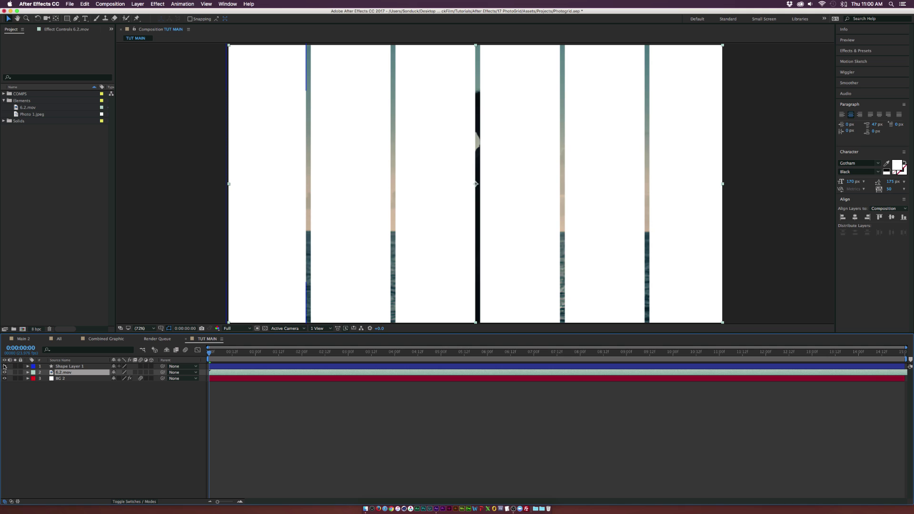
pyautogui.click(5, 366)
pyautogui.click(4, 366)
pyautogui.click(134, 501)
pyautogui.click(134, 501)
pyautogui.click(134, 501)
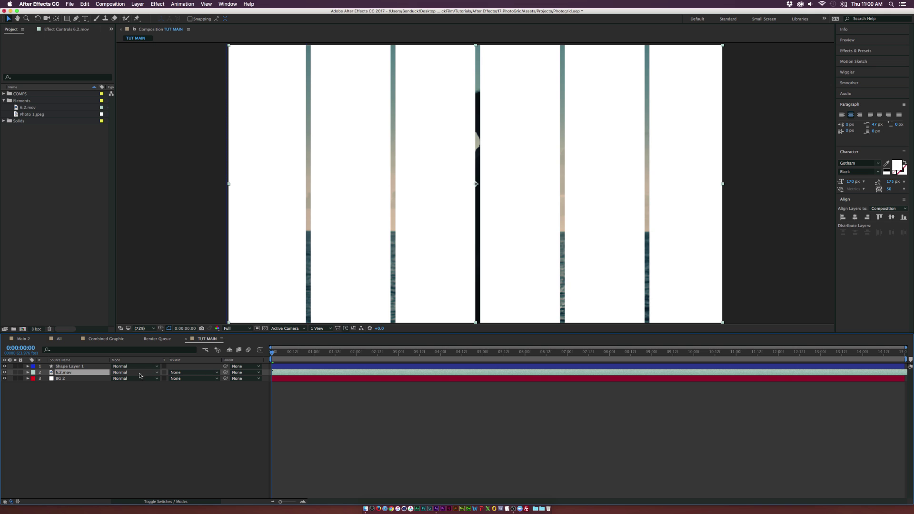
pyautogui.click(193, 372)
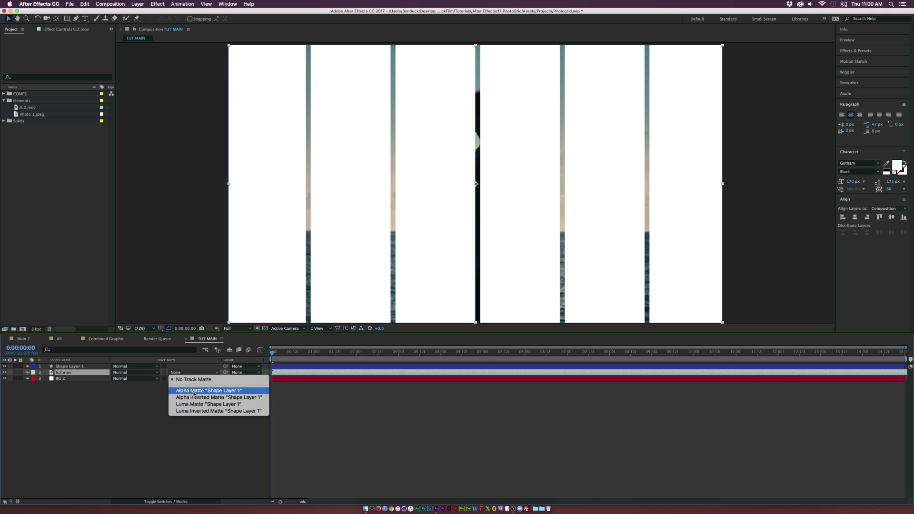
pyautogui.click(194, 390)
# Pre-compose Shape Layer 1 and 6.2.mov into a new composition named Images.
pyautogui.press(',')
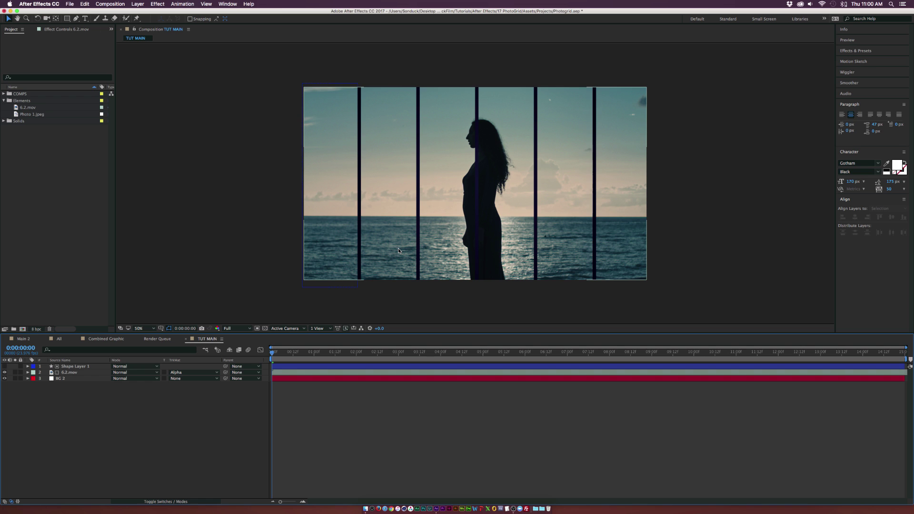
pyautogui.click(69, 373)
pyautogui.keyDown('shift'); pyautogui.click(70, 367); pyautogui.keyUp('shift')
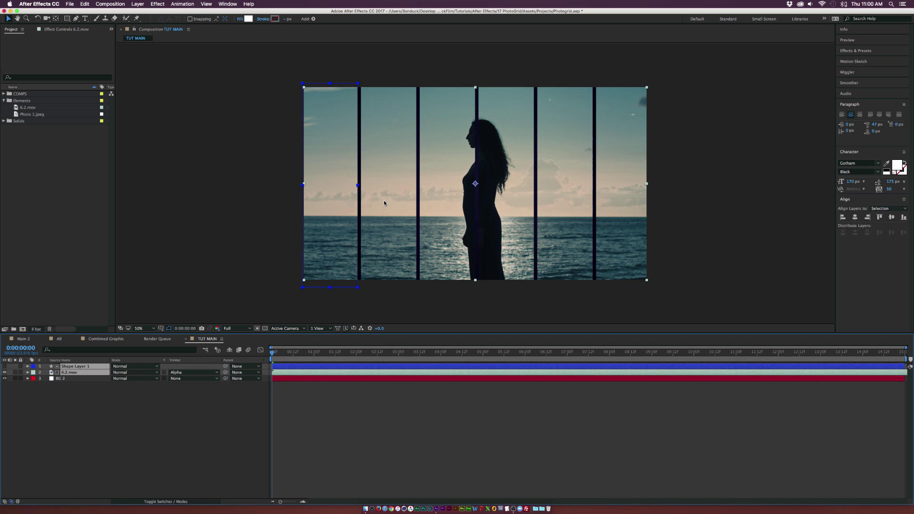
pyautogui.press('super+shift+c')
pyautogui.press('Escape')
pyautogui.click(137, 3)
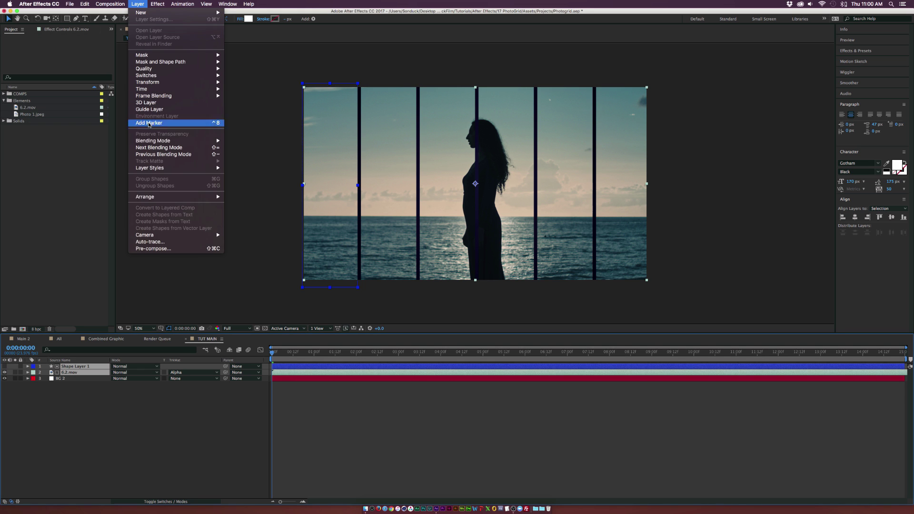
pyautogui.click(156, 247)
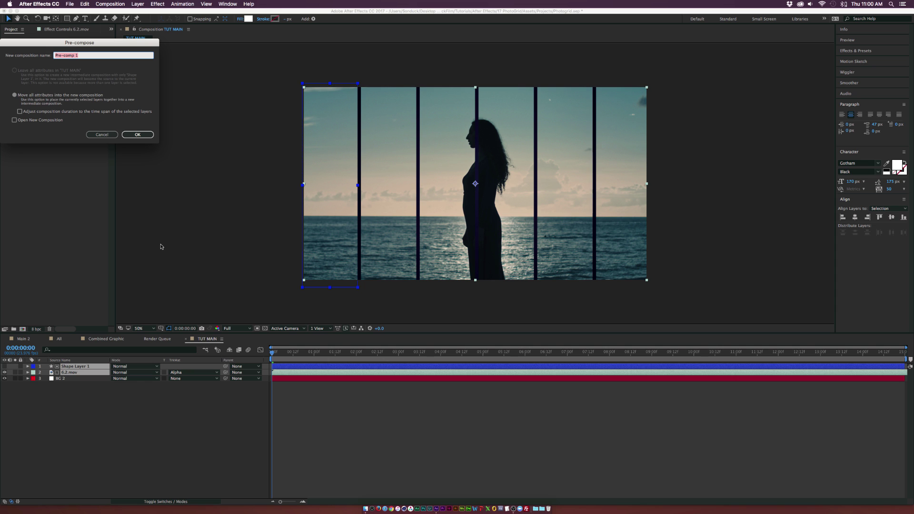
pyautogui.write('Images')
pyautogui.click(137, 135)
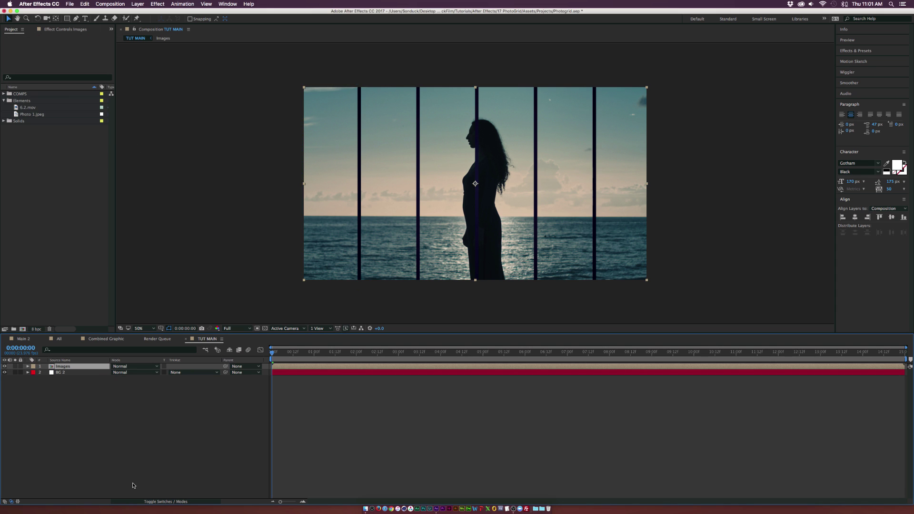
pyautogui.click(126, 428)
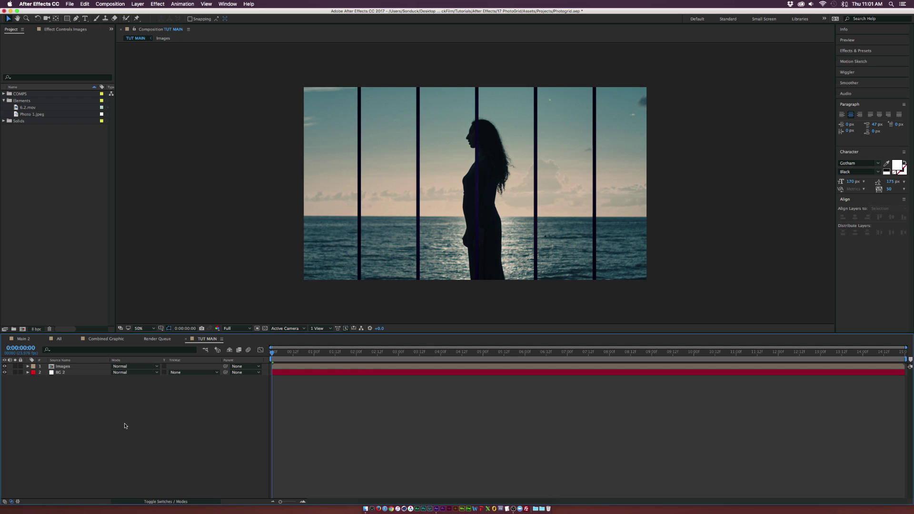
# Draw a rectangular mask on the Images layer around the first vertical strip, reaching beyond the frame at the top and bottom.
pyautogui.click(62, 366)
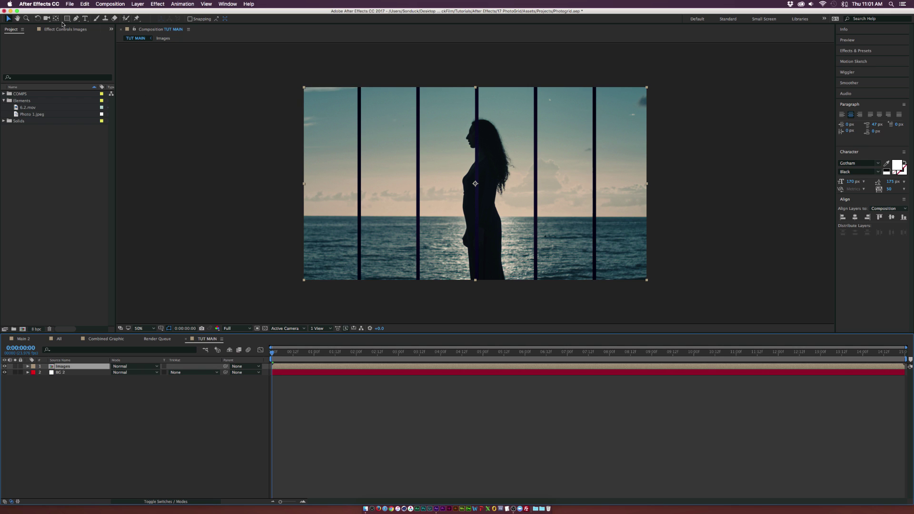
pyautogui.click(66, 18)
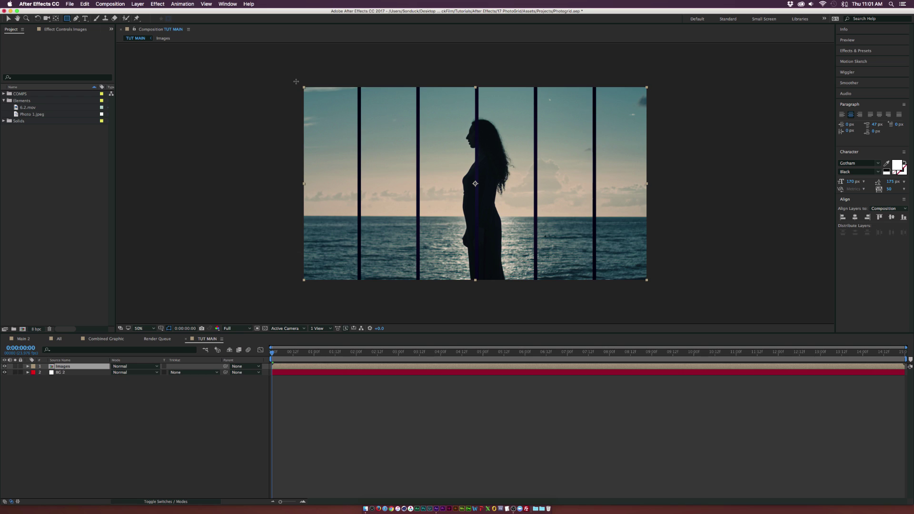
pyautogui.moveTo(296, 80)
pyautogui.mouseDown()
pyautogui.moveTo(350, 160)
pyautogui.moveTo(349, 286)
pyautogui.moveTo(370, 318)
pyautogui.moveTo(359, 306)
pyautogui.mouseUp()
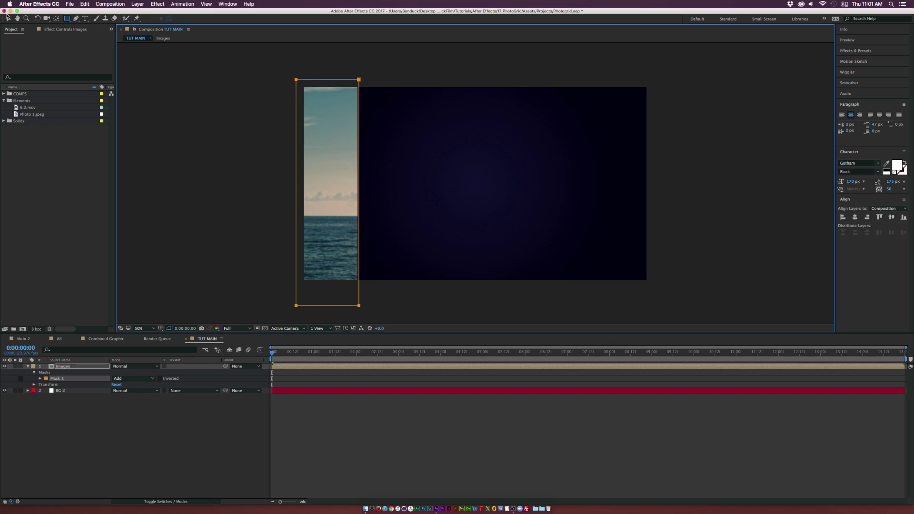
# Move the left side of the mask inward to line up with the left edge of the first strip.
pyautogui.click(7, 18)
pyautogui.click(296, 80)
pyautogui.keyDown('shift'); pyautogui.click(296, 306); pyautogui.keyUp('shift')
pyautogui.moveTo(296, 305); pyautogui.dragTo(304, 307)
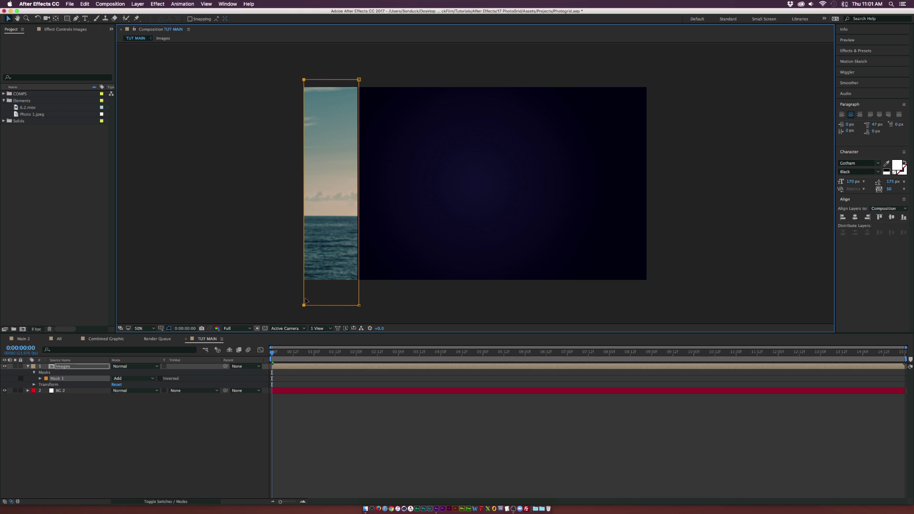
# Duplicate the masked Images layer and move the copy's Mask 1 across onto the second vertical strip.
pyautogui.moveTo(304, 307); pyautogui.dragTo(303, 308)
pyautogui.click(89, 448)
pyautogui.click(73, 369)
pyautogui.press('super+d')
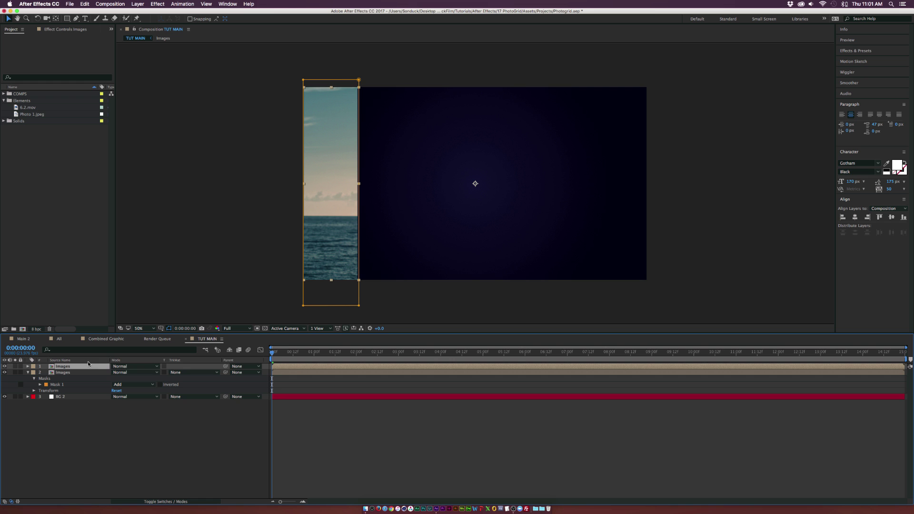
pyautogui.press('m')
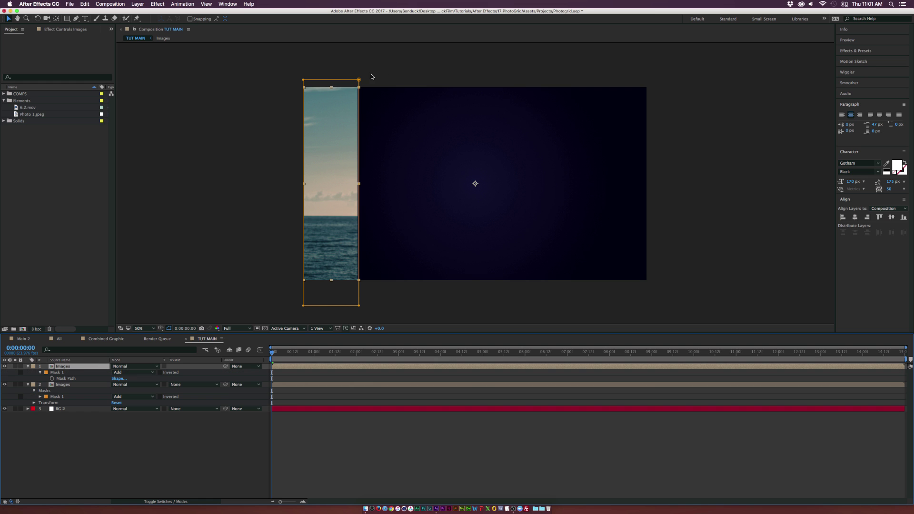
pyautogui.click(60, 377)
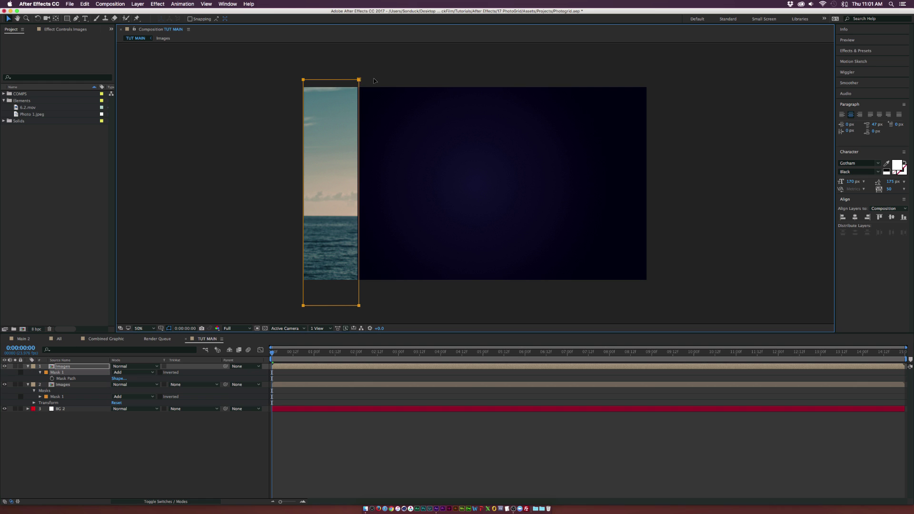
pyautogui.moveTo(362, 82); pyautogui.dragTo(423, 83)
# Duplicate the top Images layer twice more, moving the copies' masks onto the third and fourth strips.
pyautogui.press('super+d')
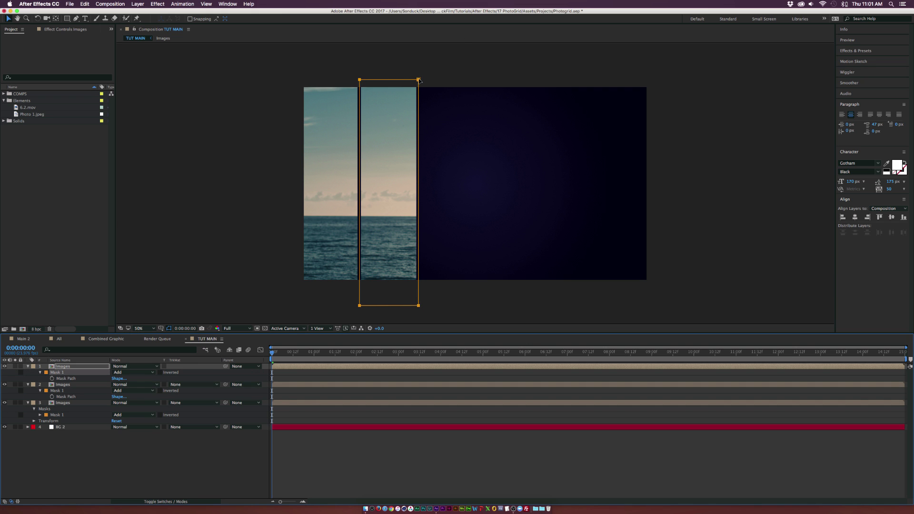
pyautogui.moveTo(421, 83); pyautogui.dragTo(480, 83)
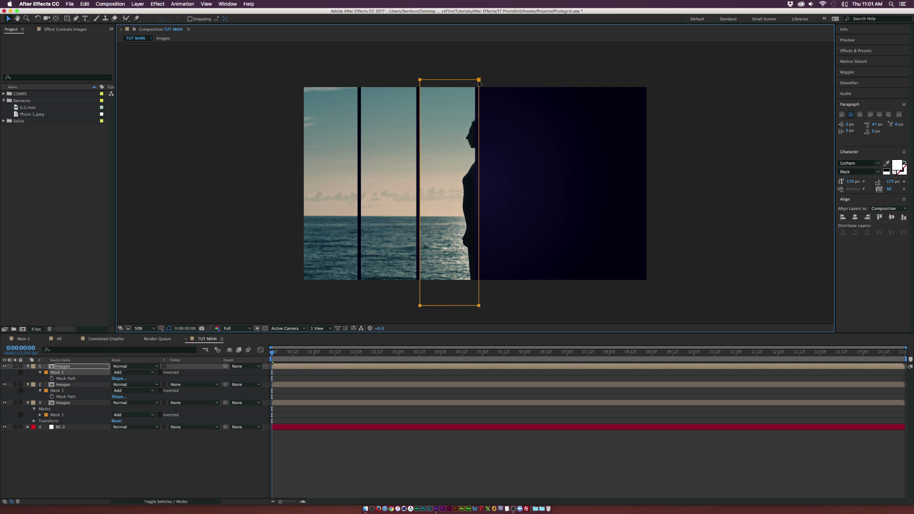
pyautogui.click(61, 367)
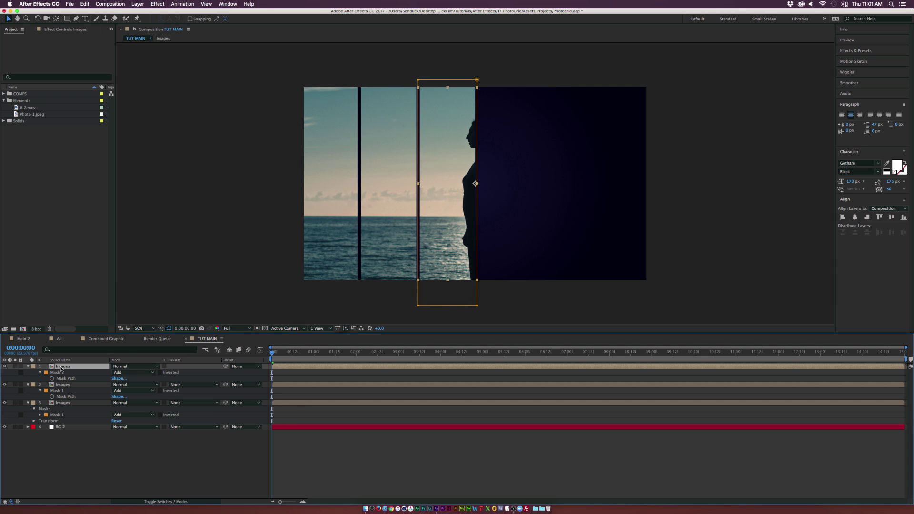
pyautogui.press('super+d')
pyautogui.press('m')
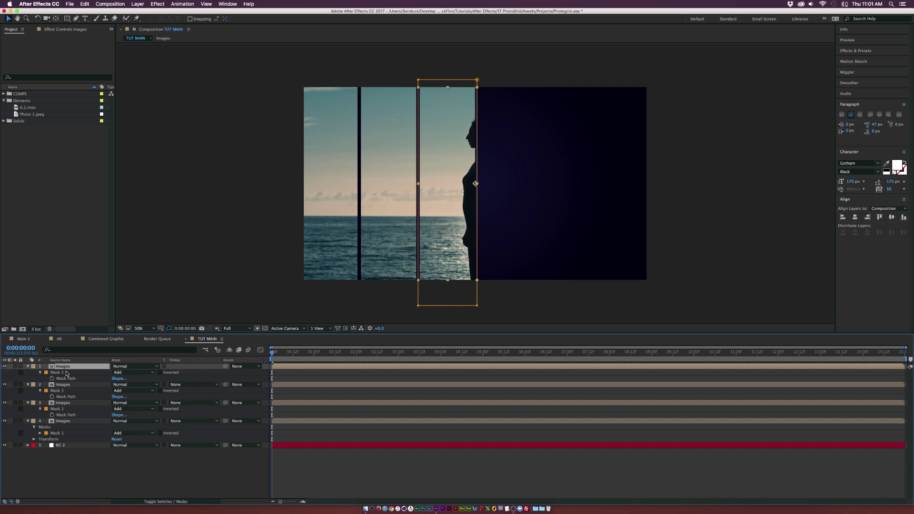
pyautogui.moveTo(477, 80); pyautogui.dragTo(537, 85)
# Duplicate the top Images layer for the fifth and sixth strips and move each copy's mask onto its strip.
pyautogui.press('super+d')
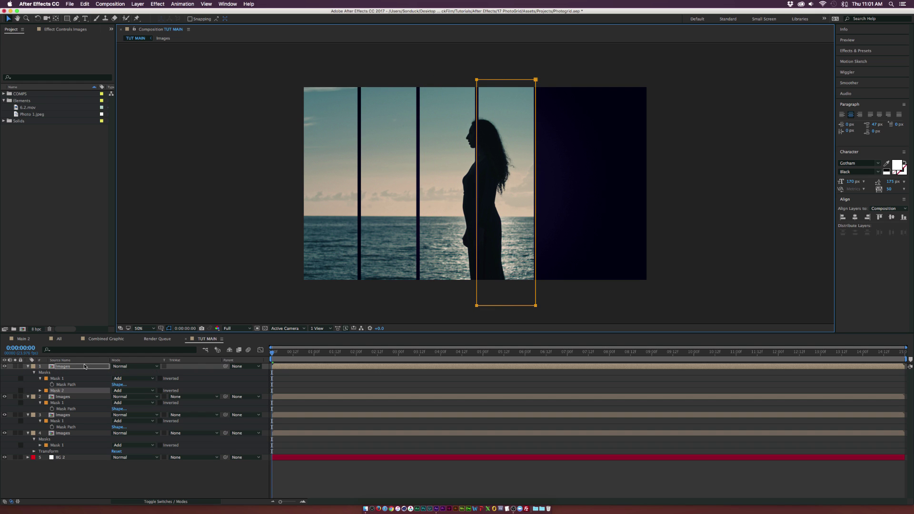
pyautogui.press('super+z')
pyautogui.click(84, 367)
pyautogui.press('super+d')
pyautogui.press('m')
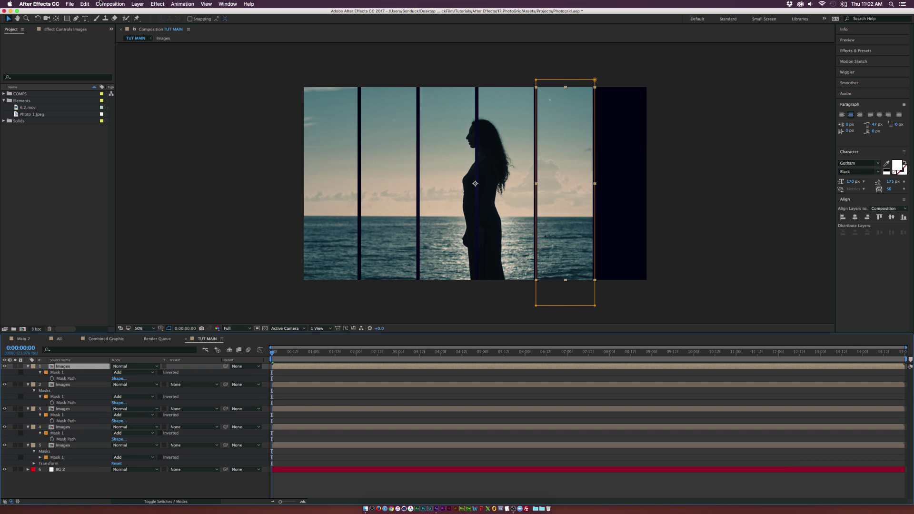
pyautogui.click(85, 4)
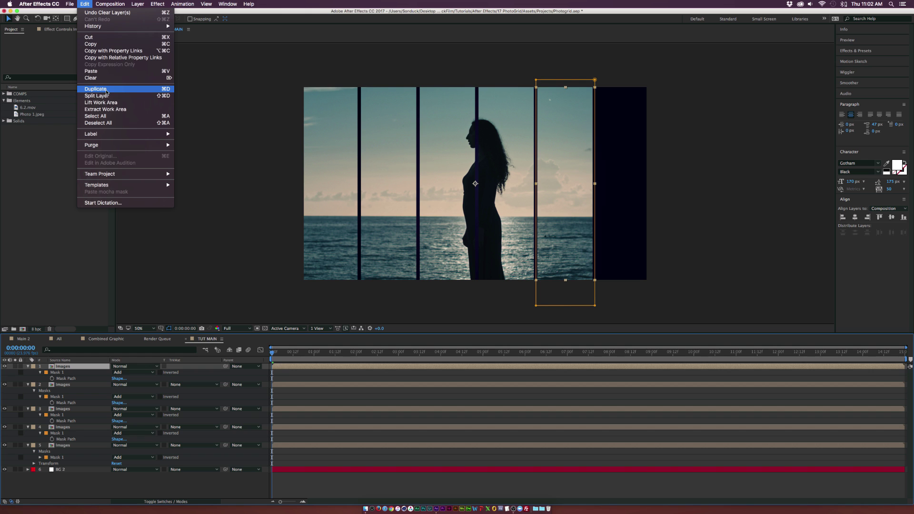
pyautogui.click(93, 304)
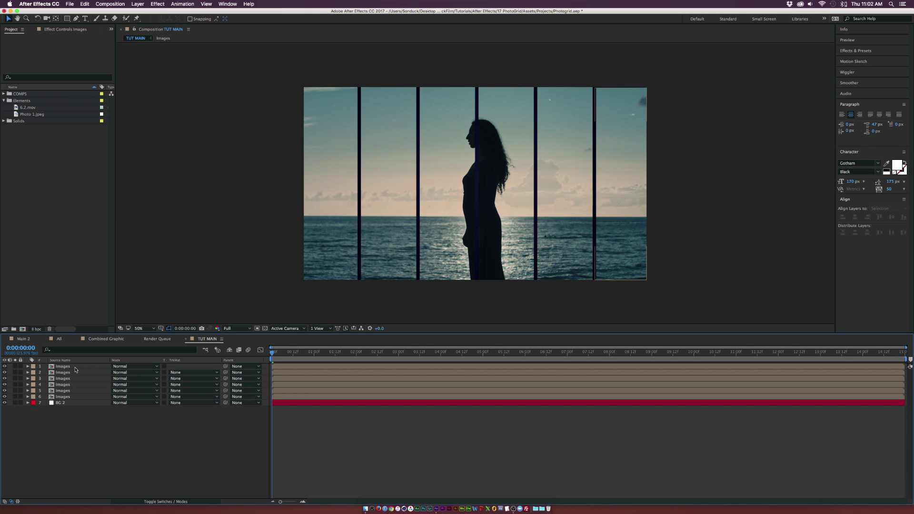
# Rename the six Images layers 1 to 6, numbering them from the first strip to the last.
pyautogui.click(76, 369)
pyautogui.click(68, 397)
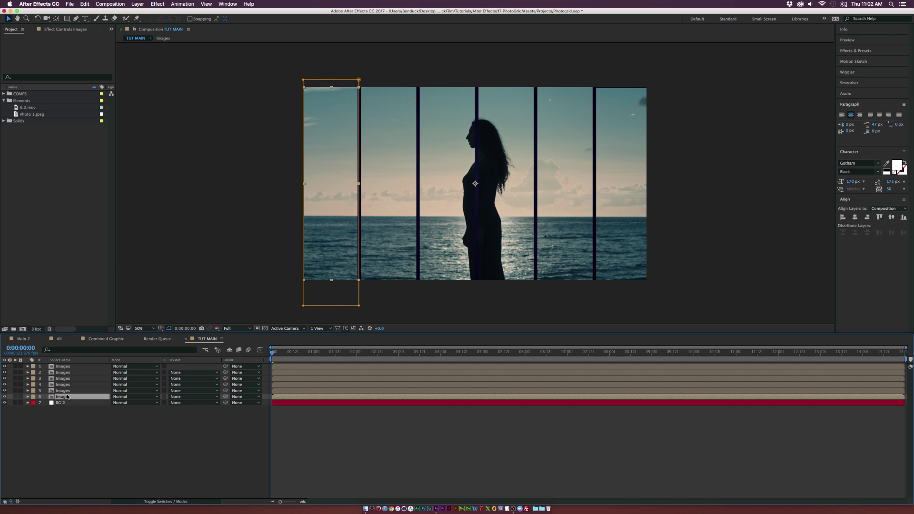
pyautogui.press('Return')
pyautogui.write('1')
pyautogui.press('Return')
pyautogui.click(66, 392)
pyautogui.press('Return')
pyautogui.write('2')
pyautogui.press('Return')
pyautogui.click(65, 384)
pyautogui.press('Return')
pyautogui.write('3')
pyautogui.press('Return')
pyautogui.click(65, 378)
pyautogui.press('Return')
pyautogui.write('4')
pyautogui.press('Return')
pyautogui.click(65, 373)
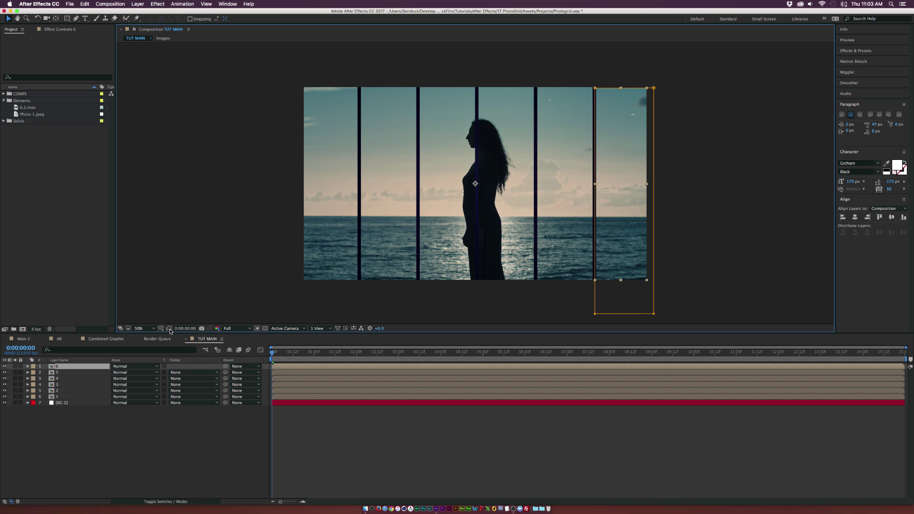
# Hide the mask outlines in the composition view.
pyautogui.click(169, 330)
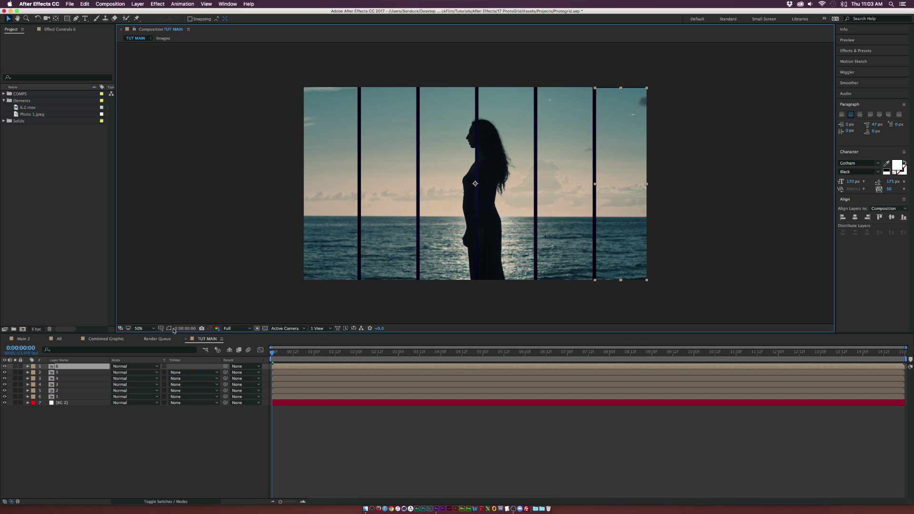
pyautogui.click(64, 397)
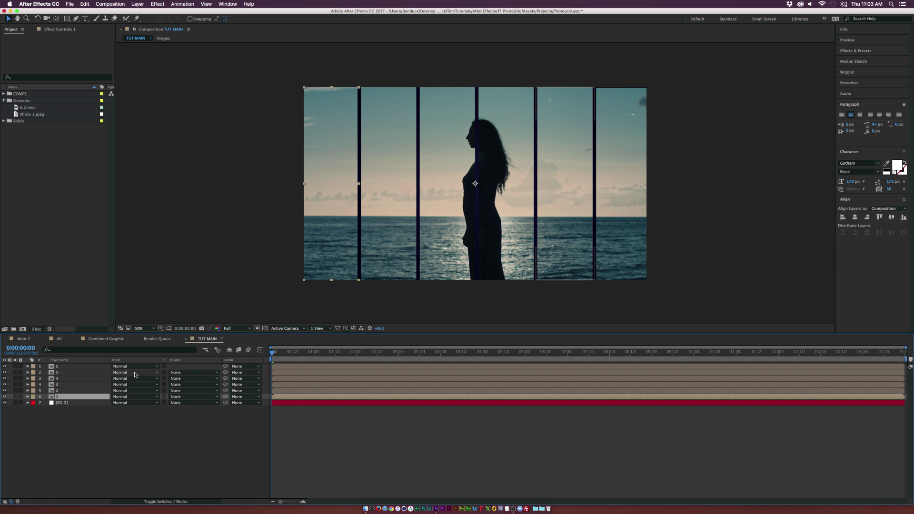
pyautogui.click(77, 378)
pyautogui.click(56, 439)
# Add Position keyframes to strip layers 1 to 6 and move them to the one-second mark.
pyautogui.click(61, 396)
pyautogui.keyDown('shift'); pyautogui.click(60, 367); pyautogui.keyUp('shift')
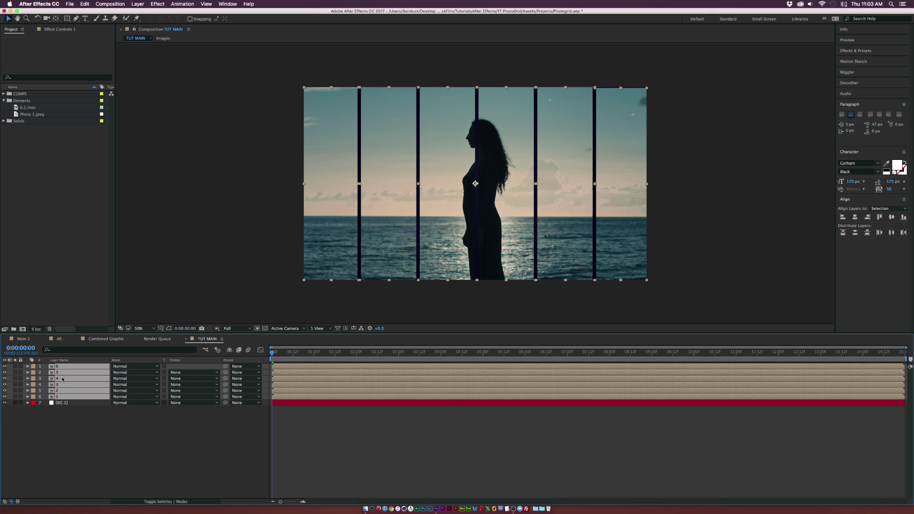
pyautogui.press('p')
pyautogui.click(45, 372)
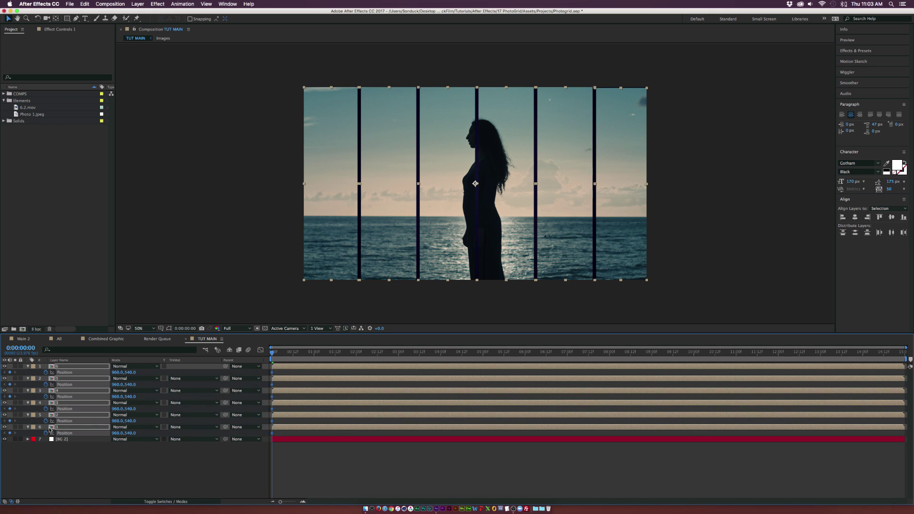
pyautogui.moveTo(277, 375); pyautogui.dragTo(314, 379)
pyautogui.click(122, 477)
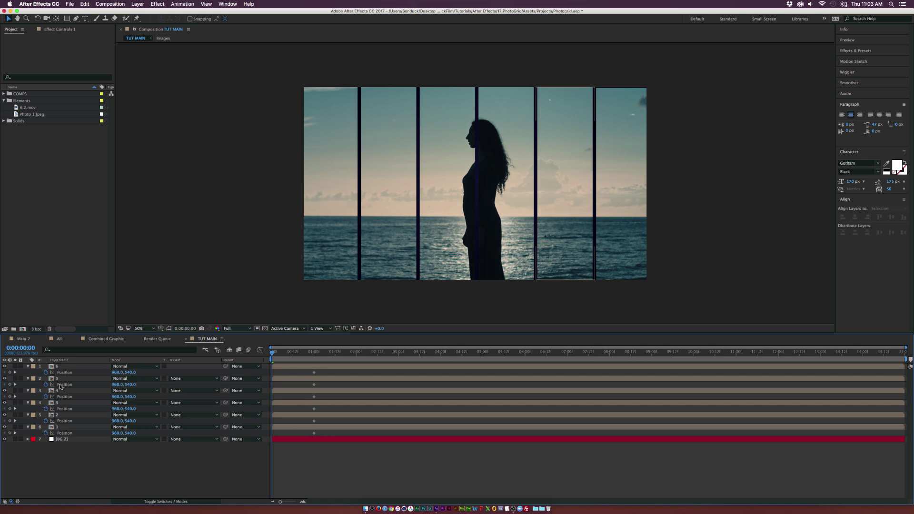
# At time zero, move strip 3 above the frame by setting its Position Y to -560.
pyautogui.click(69, 390)
pyautogui.click(95, 403)
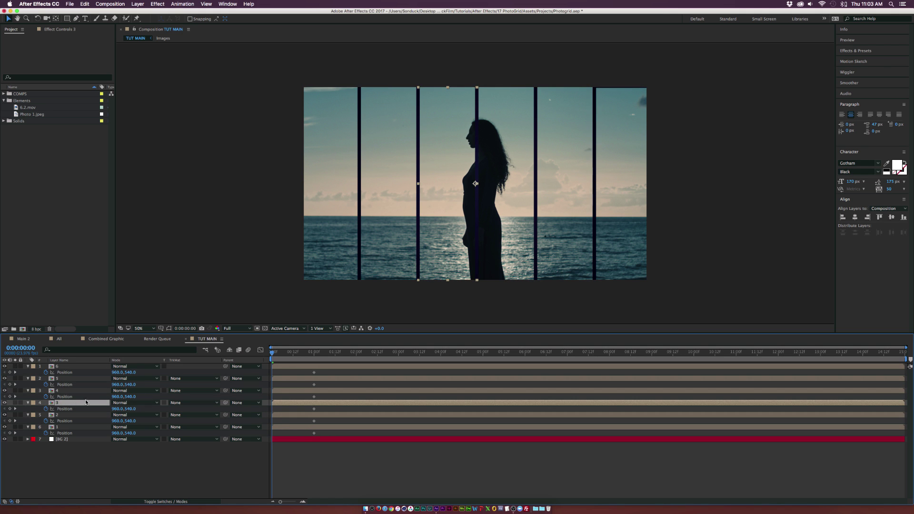
pyautogui.moveTo(120, 410); pyautogui.dragTo(88, 413)
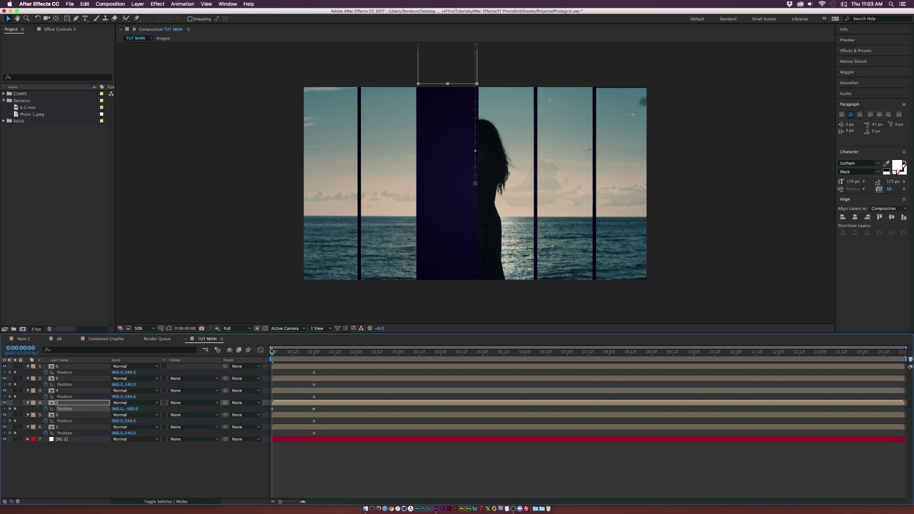
pyautogui.moveTo(273, 353)
pyautogui.mouseDown()
pyautogui.moveTo(312, 359)
pyautogui.moveTo(262, 359)
pyautogui.mouseUp()
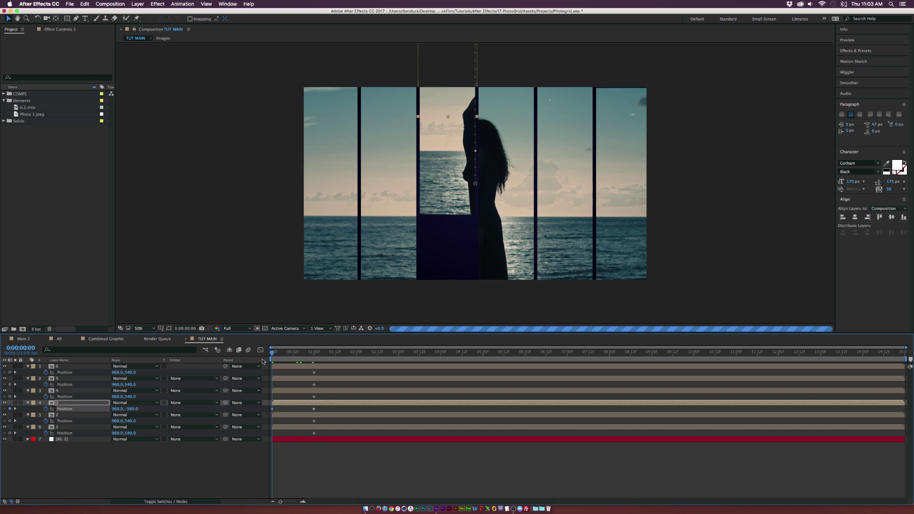
pyautogui.click(123, 397)
pyautogui.moveTo(122, 397); pyautogui.dragTo(197, 398)
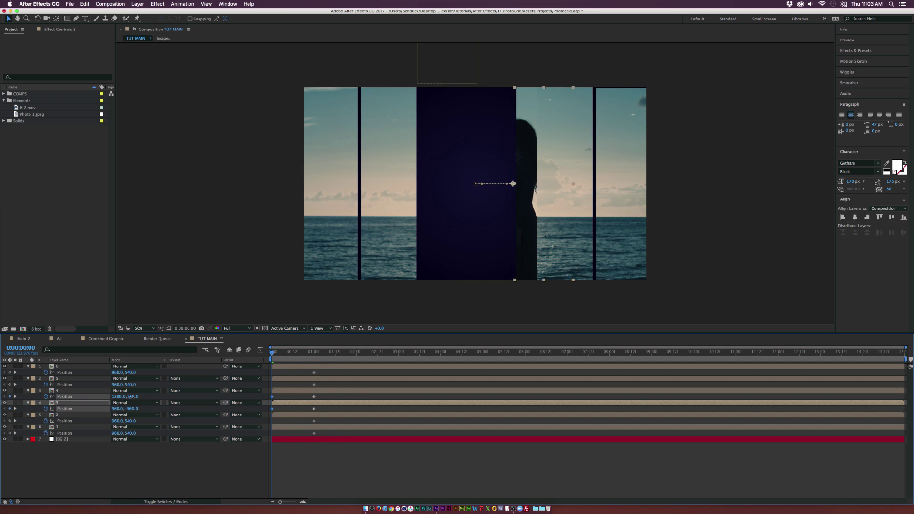
pyautogui.press('super+z')
# At time zero, move strips 2, 4 and 6 below the frame (Y 1662, 1670, 1720) and strips 1 and 5 above it (Y -630, -550).
pyautogui.moveTo(135, 398); pyautogui.dragTo(166, 401)
pyautogui.click(134, 389)
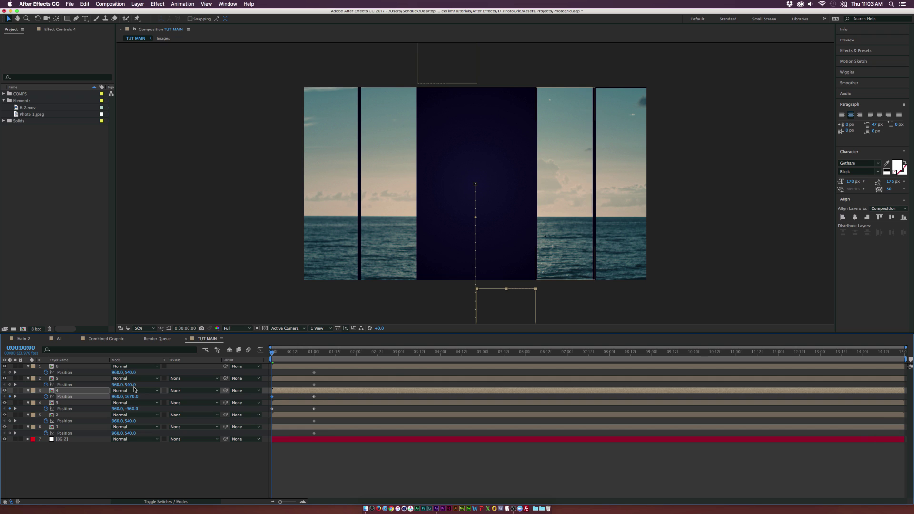
pyautogui.moveTo(131, 384); pyautogui.dragTo(87, 391)
pyautogui.moveTo(134, 373); pyautogui.dragTo(117, 432)
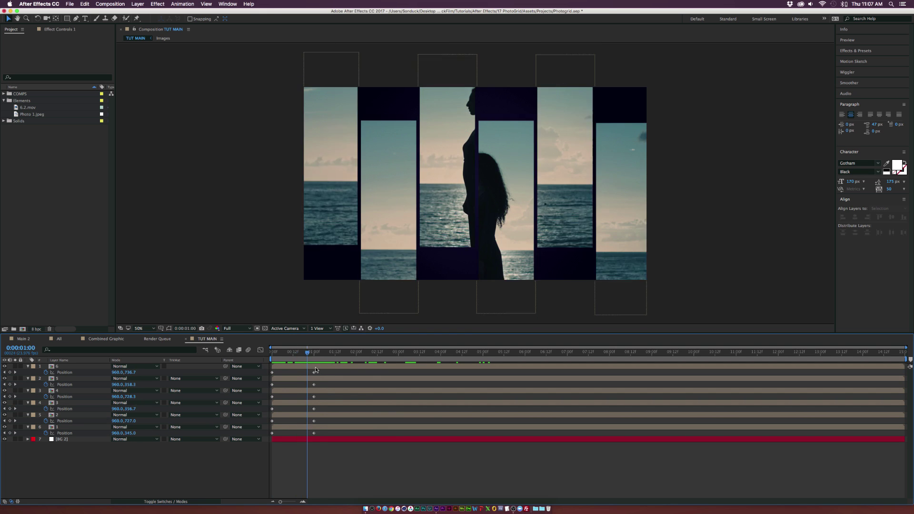
pyautogui.press('space')
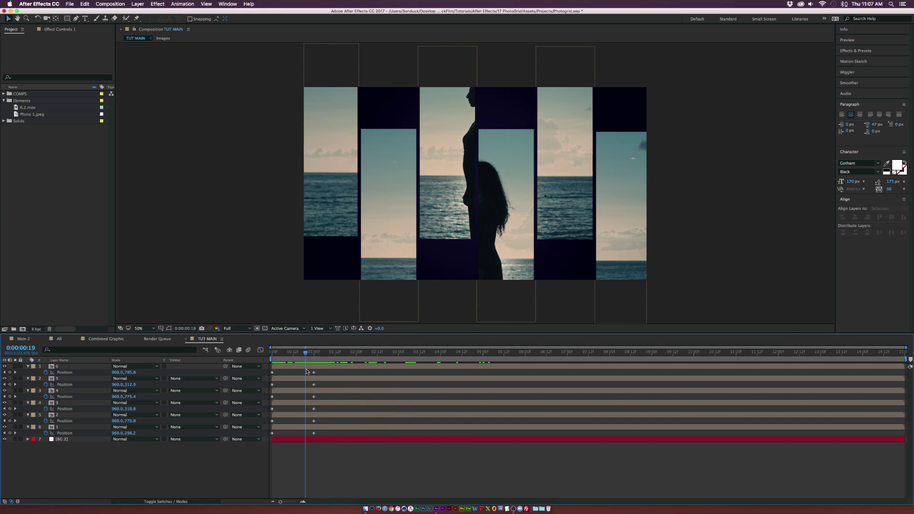
# At five seconds, offset strips 1, 3 and 5 downward (Y 564, 566, 572) and strips 2, 4 and 6 upward (Y 508, 510, 496).
pyautogui.moveTo(307, 371); pyautogui.dragTo(482, 371)
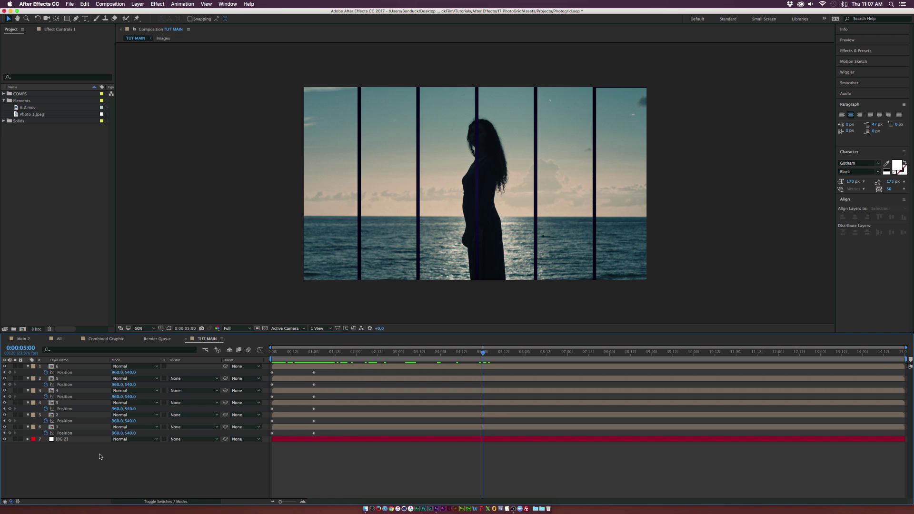
pyautogui.click(110, 425)
pyautogui.click(70, 404)
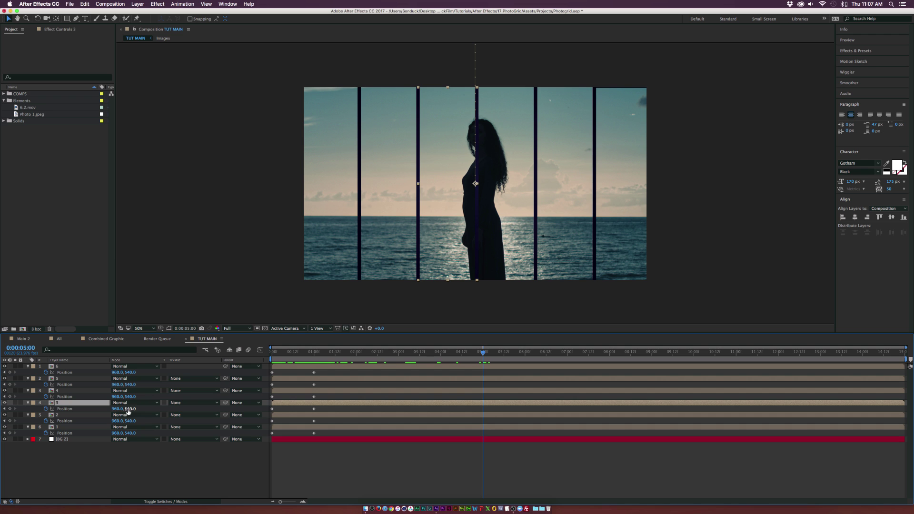
pyautogui.moveTo(128, 409); pyautogui.dragTo(139, 434)
pyautogui.click(231, 453)
pyautogui.moveTo(286, 353); pyautogui.dragTo(343, 366)
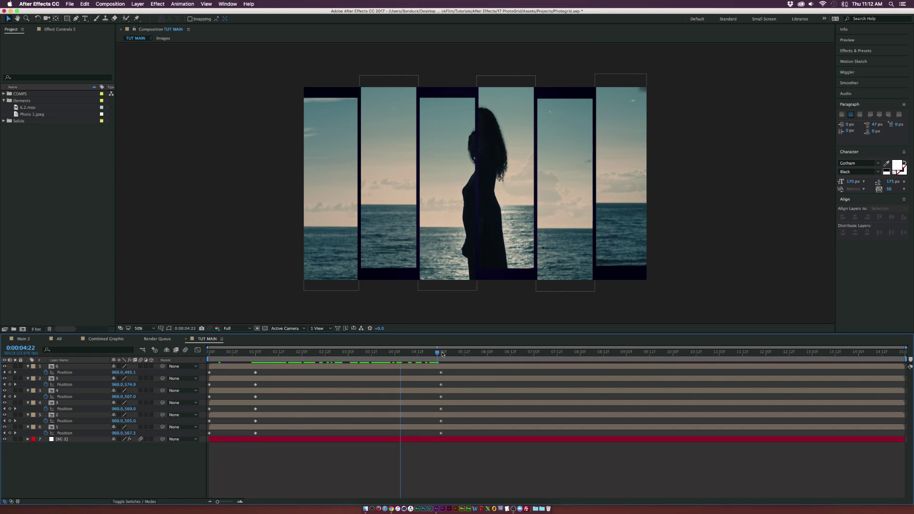
# Copy each strip's starting Position keyframe to 0:00:06:01 and apply Easy Ease to all the Position keyframes.
pyautogui.moveTo(443, 354); pyautogui.dragTo(489, 359)
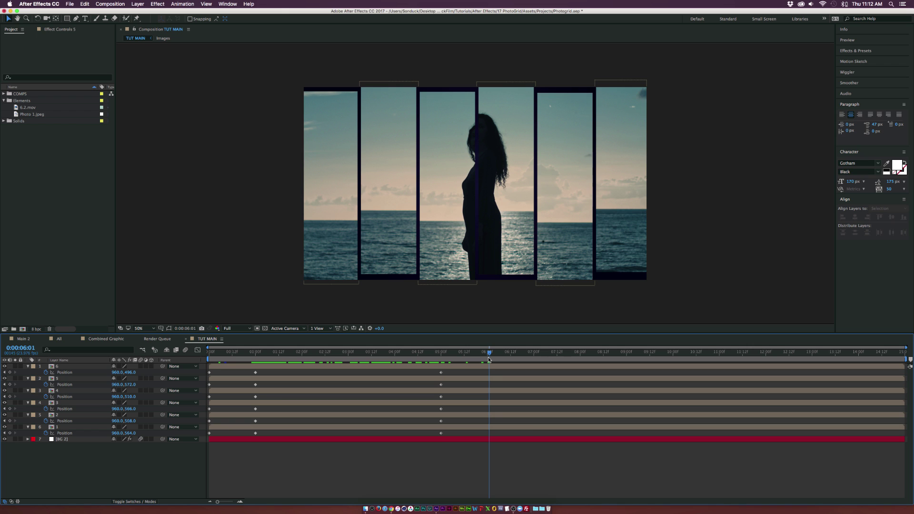
pyautogui.click(209, 373)
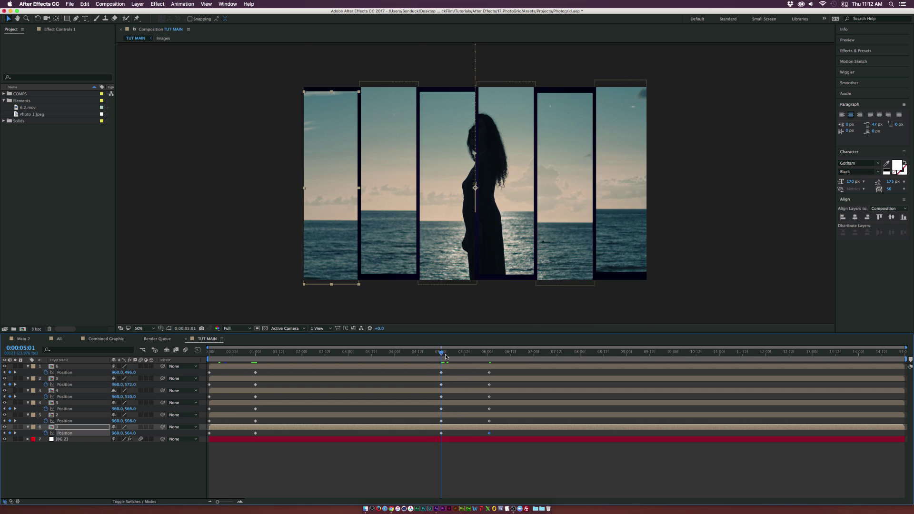
pyautogui.moveTo(441, 354); pyautogui.dragTo(190, 445)
pyautogui.press('F9')
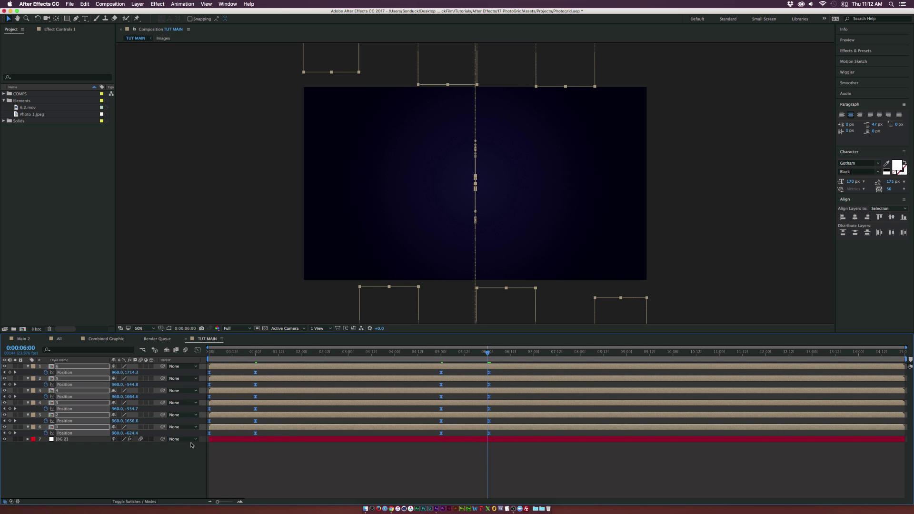
# Turn on motion blur for the six strip layers and check the frame just after one second.
pyautogui.click(168, 457)
pyautogui.moveTo(257, 358)
pyautogui.mouseDown()
pyautogui.moveTo(231, 354)
pyautogui.moveTo(260, 354)
pyautogui.mouseUp()
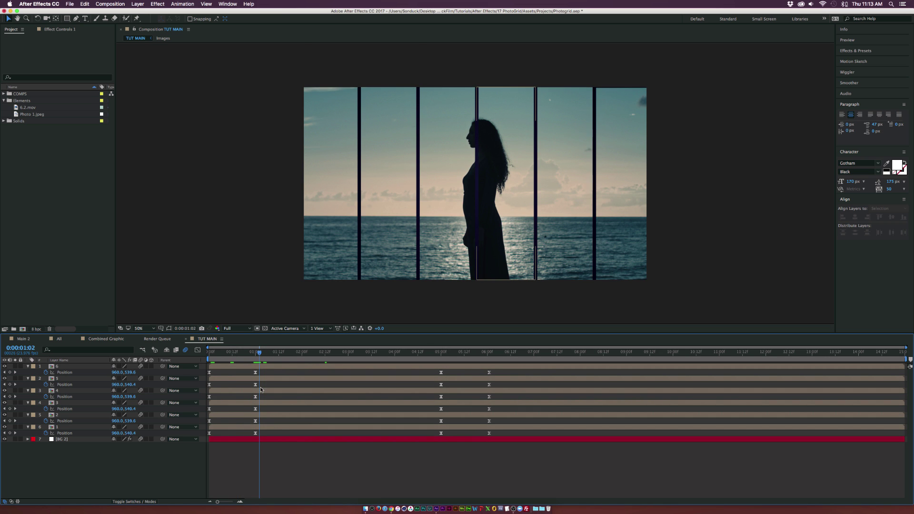
# Stagger the entrance keyframe pairs so that strip 3 enters first, followed by strips 4, 5, 2, 6 and 1.
pyautogui.moveTo(260, 398); pyautogui.dragTo(244, 373)
pyautogui.click(308, 384)
pyautogui.moveTo(308, 384); pyautogui.dragTo(277, 375)
pyautogui.moveTo(335, 374); pyautogui.dragTo(267, 370)
pyautogui.moveTo(275, 373); pyautogui.dragTo(314, 373)
pyautogui.moveTo(265, 425); pyautogui.dragTo(206, 419)
pyautogui.moveTo(210, 422); pyautogui.dragTo(335, 434)
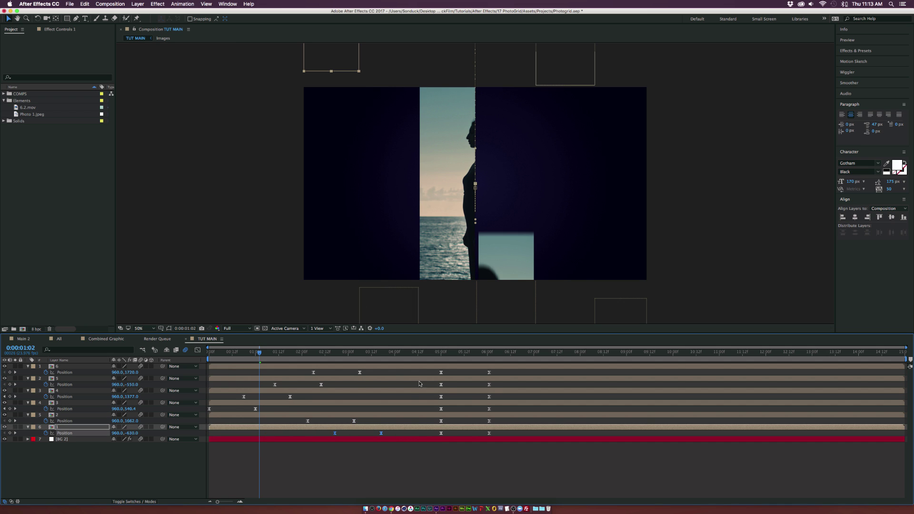
# Shift the last two Position keyframes of all six strips later so the exit runs from about seven to eight seconds.
pyautogui.moveTo(431, 369)
pyautogui.mouseDown()
pyautogui.moveTo(493, 377)
pyautogui.moveTo(495, 437)
pyautogui.mouseUp()
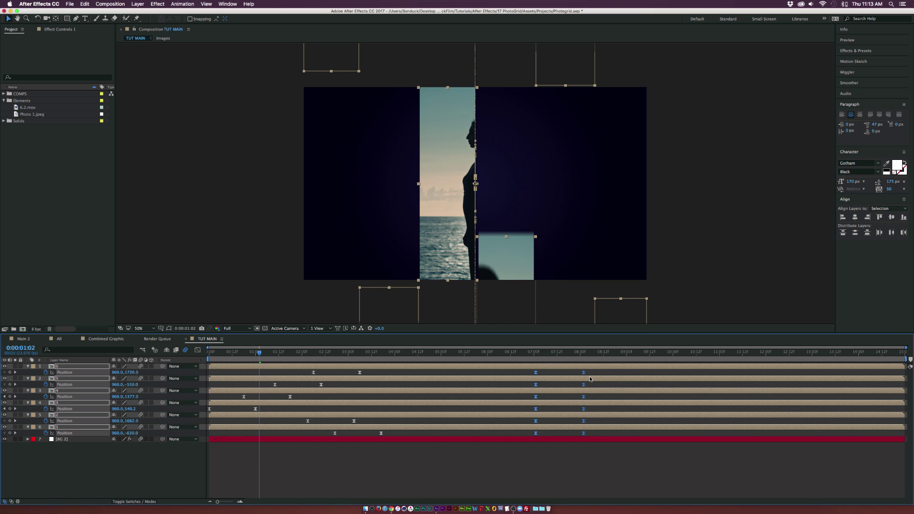
pyautogui.moveTo(582, 378); pyautogui.dragTo(581, 378)
pyautogui.click(148, 448)
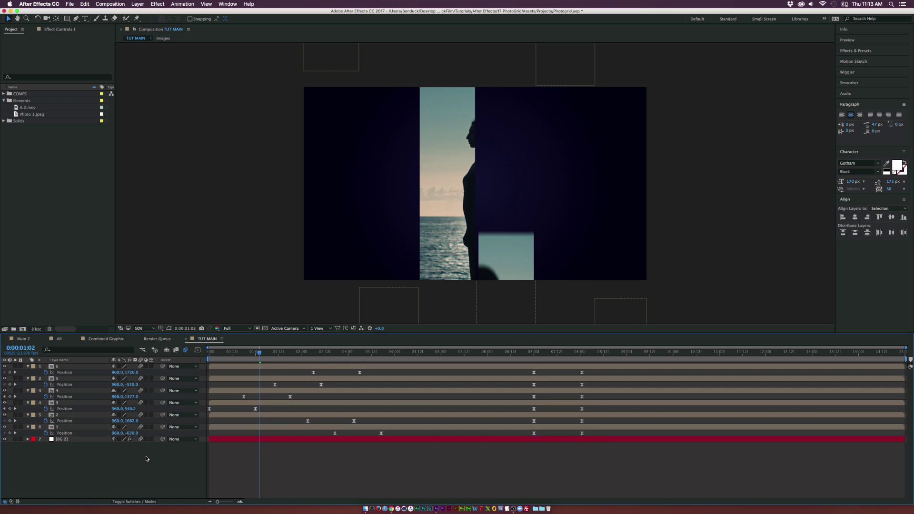
# Replace 6.2.mov in the Images comp with Photo 1.jpeg and check the strips in TUT MAIN at 0:00:03:07.
pyautogui.press('u')
pyautogui.click(362, 353)
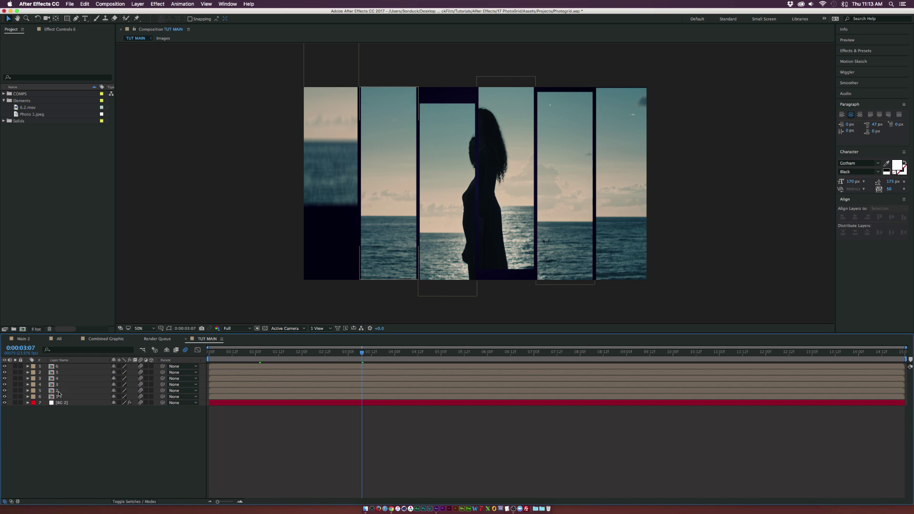
pyautogui.doubleClick(59, 396)
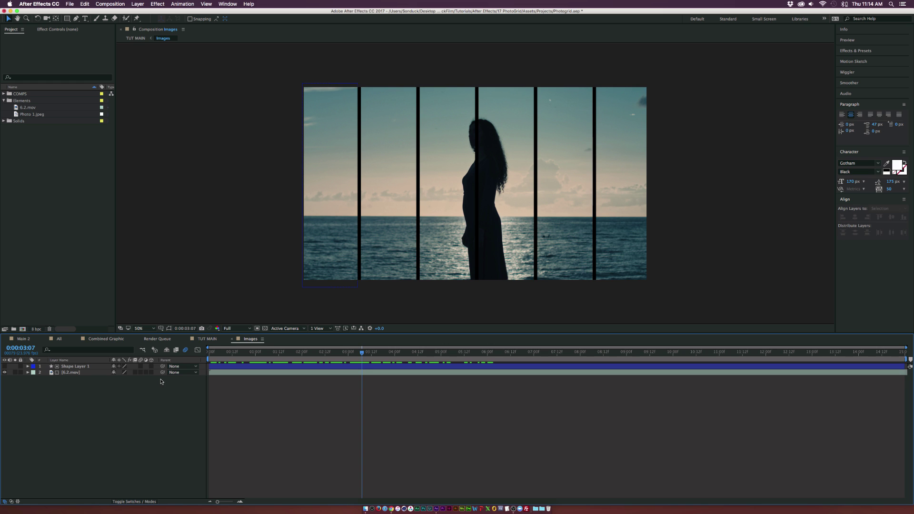
pyautogui.click(33, 116)
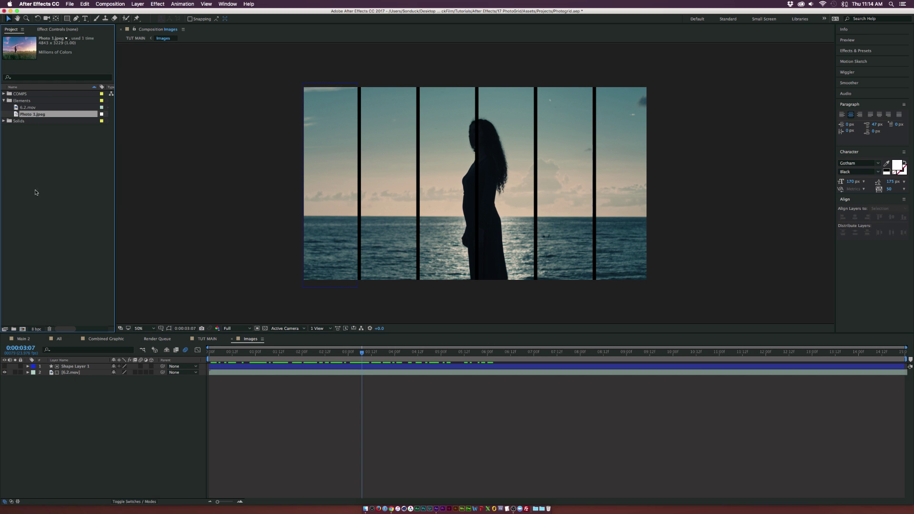
pyautogui.click(64, 372)
pyautogui.moveTo(39, 115); pyautogui.dragTo(82, 372)
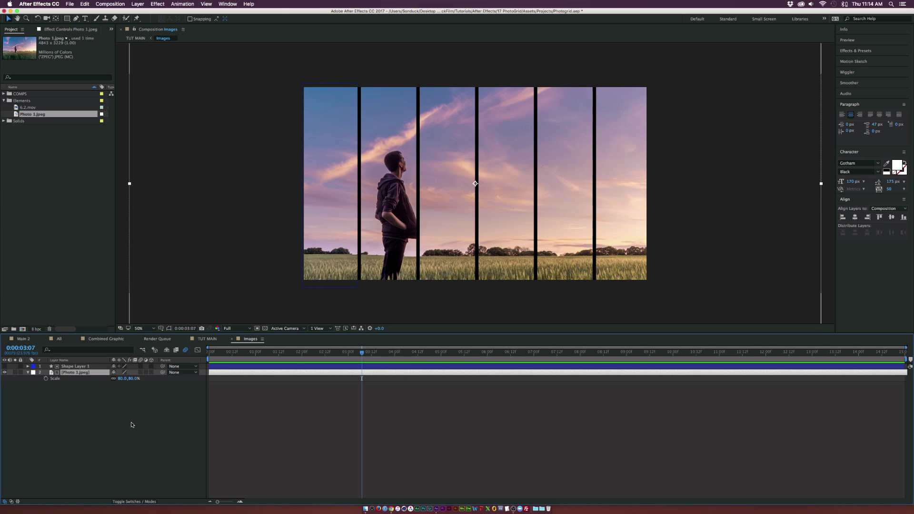
pyautogui.click(208, 340)
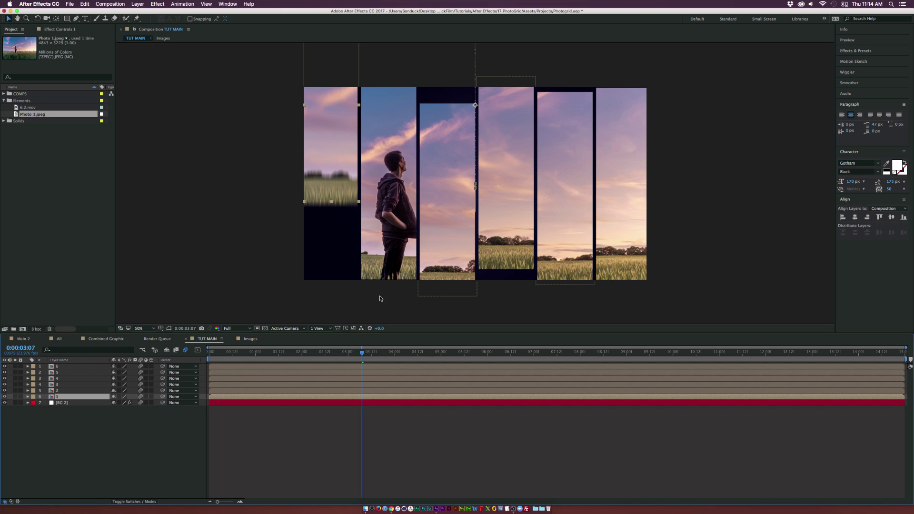
# Restore 6.2.mov as the footage in the Images comp and return to TUT MAIN.
pyautogui.click(248, 340)
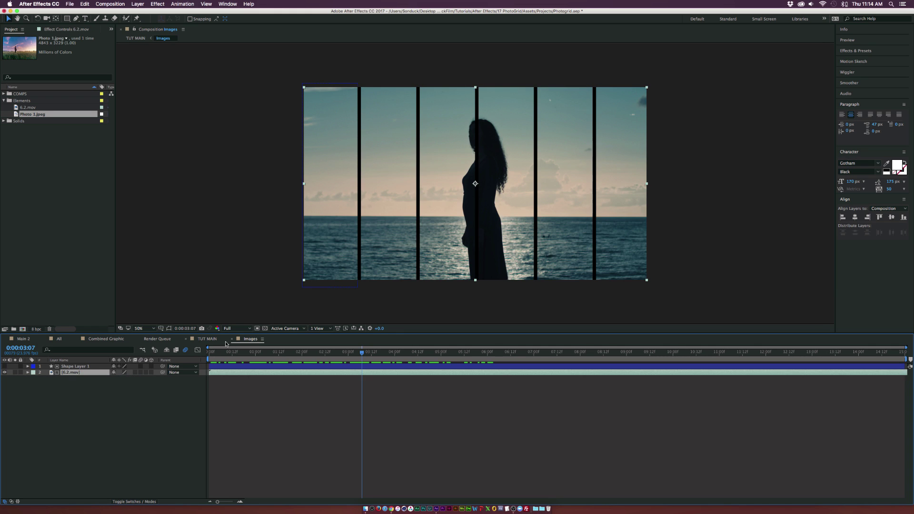
pyautogui.click(201, 341)
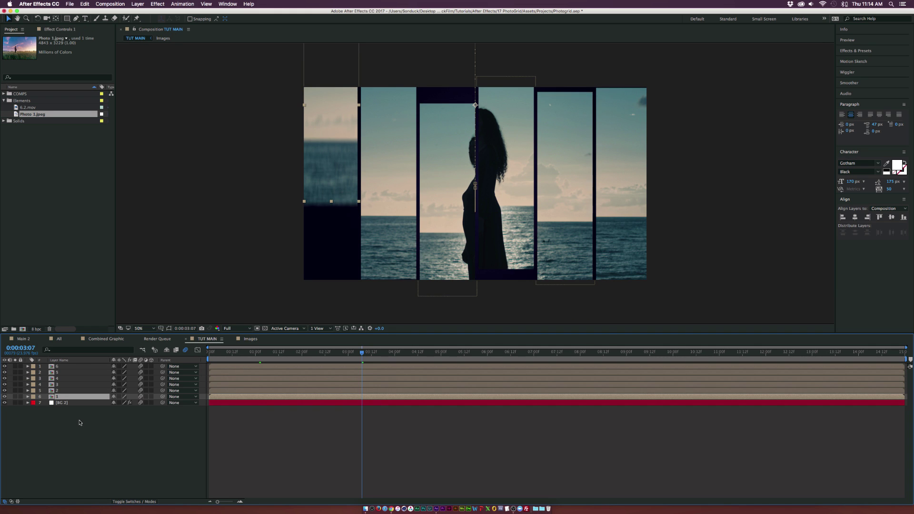
# Pre-compose the six strip layers into a new composition named Full Scene, moving all attributes into it.
pyautogui.keyDown('shift'); pyautogui.click(59, 367); pyautogui.keyUp('shift')
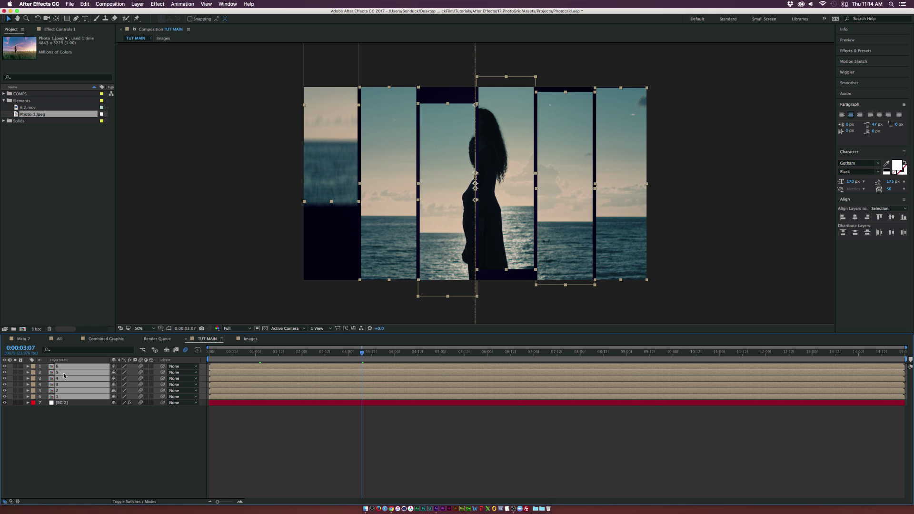
pyautogui.click(138, 4)
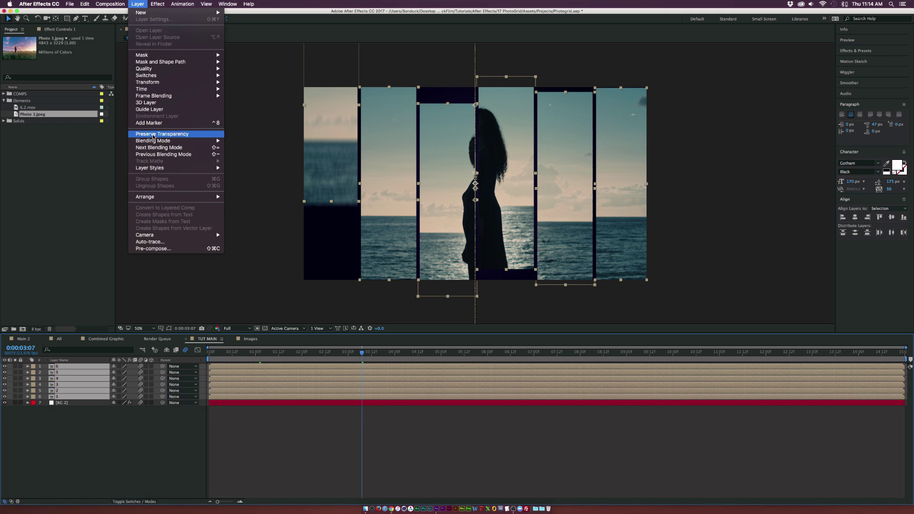
pyautogui.click(157, 249)
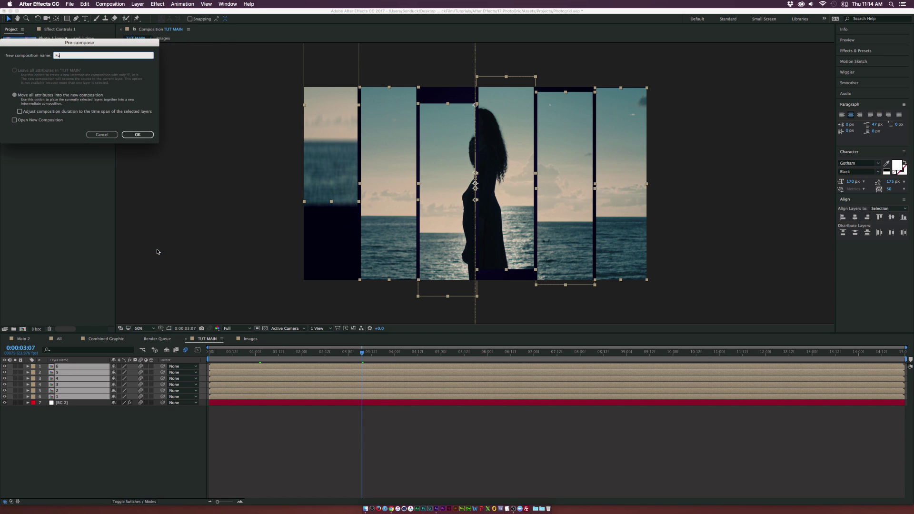
pyautogui.write('Full Scene')
pyautogui.press('Return')
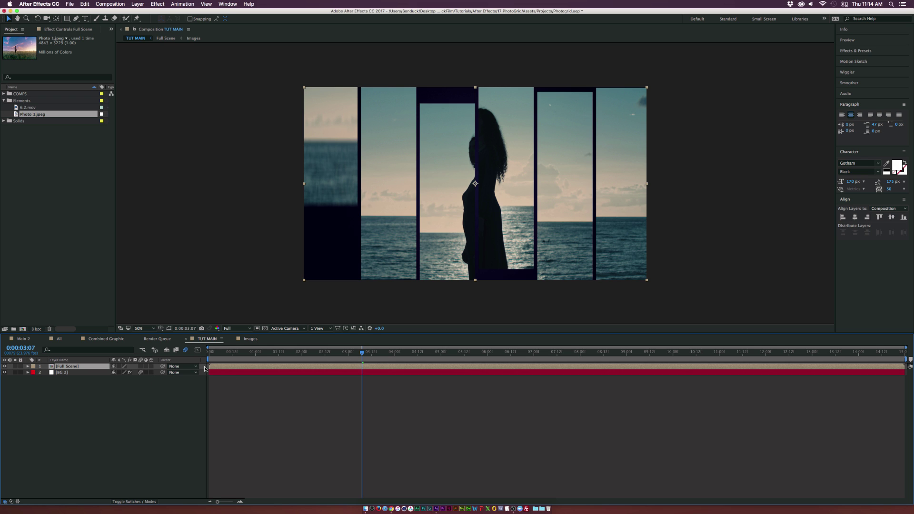
# Split the Full Scene layer at 0:00:00:21.
pyautogui.moveTo(212, 356); pyautogui.dragTo(249, 359)
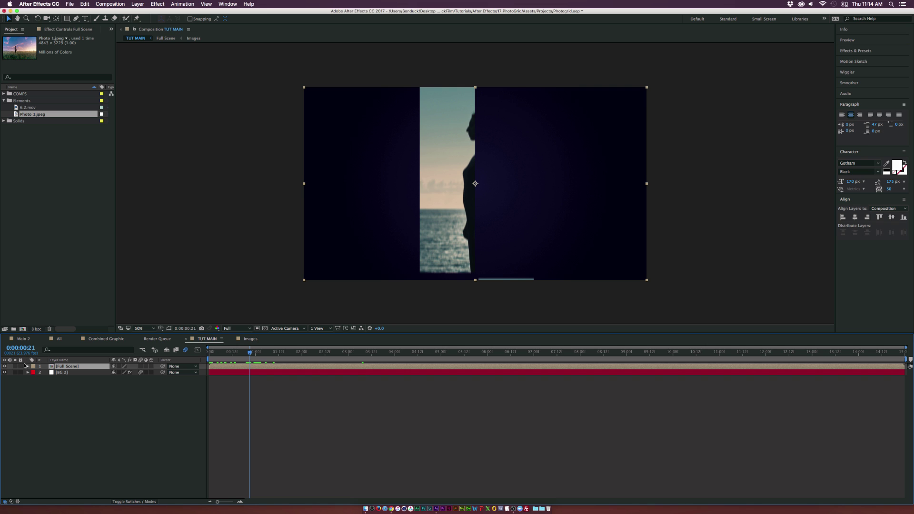
pyautogui.click(85, 4)
pyautogui.click(100, 96)
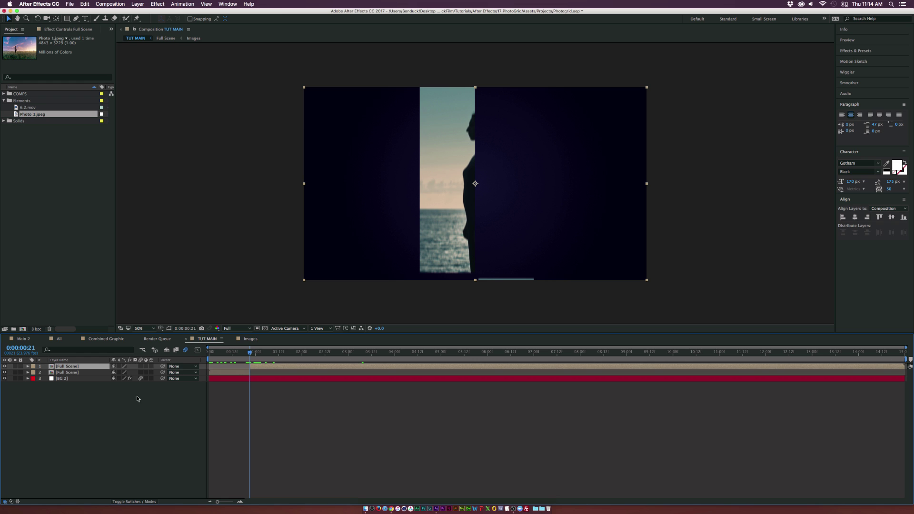
# Scale up the second Full Scene segment, set its Position to 960, 629, and split it at 0:00:01:20.
pyautogui.press('s')
pyautogui.moveTo(124, 373); pyautogui.dragTo(163, 374)
pyautogui.press('p')
pyautogui.moveTo(239, 356); pyautogui.dragTo(293, 359)
pyautogui.press('super+shift+d')
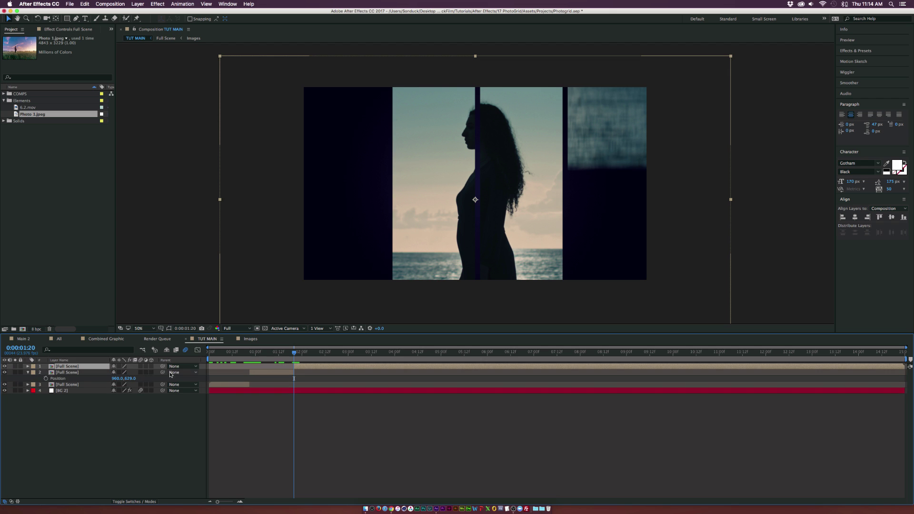
# Scale down the third Full Scene segment, shift its Position off-centre to the left, and split it at 0:00:02:12.
pyautogui.press('s')
pyautogui.moveTo(121, 373); pyautogui.dragTo(94, 373)
pyautogui.hotkey('shift', 'p')
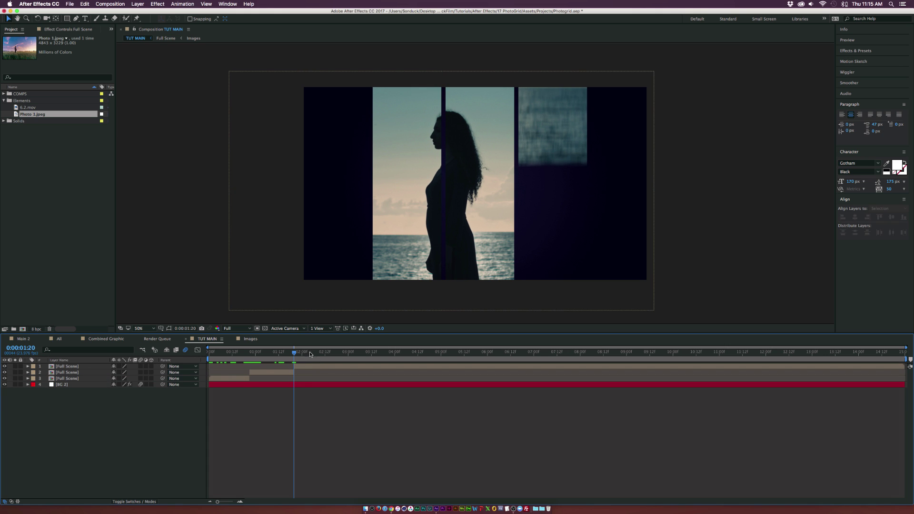
pyautogui.moveTo(310, 354); pyautogui.dragTo(325, 360)
pyautogui.hotkey('ctrl', 'shift', 'd')
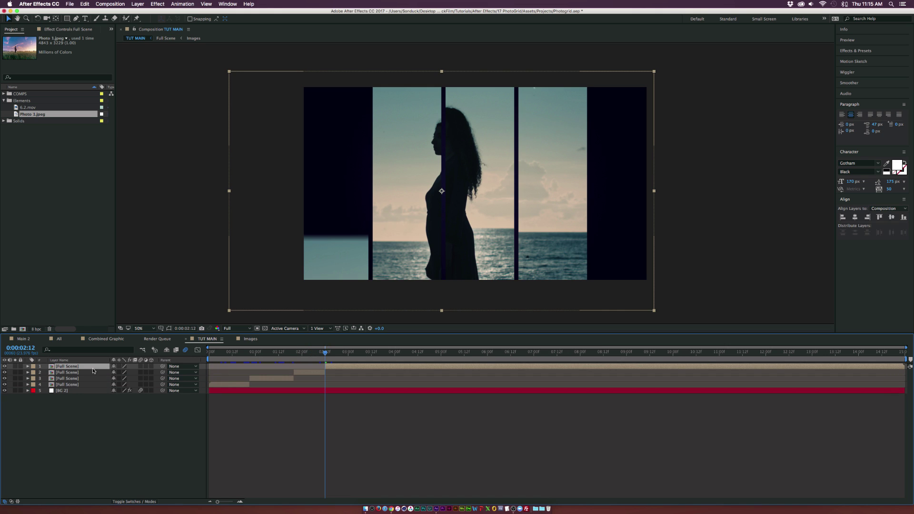
# Reset the Transform properties of the last Full Scene segment and check the cuts between the segments.
pyautogui.click(28, 366)
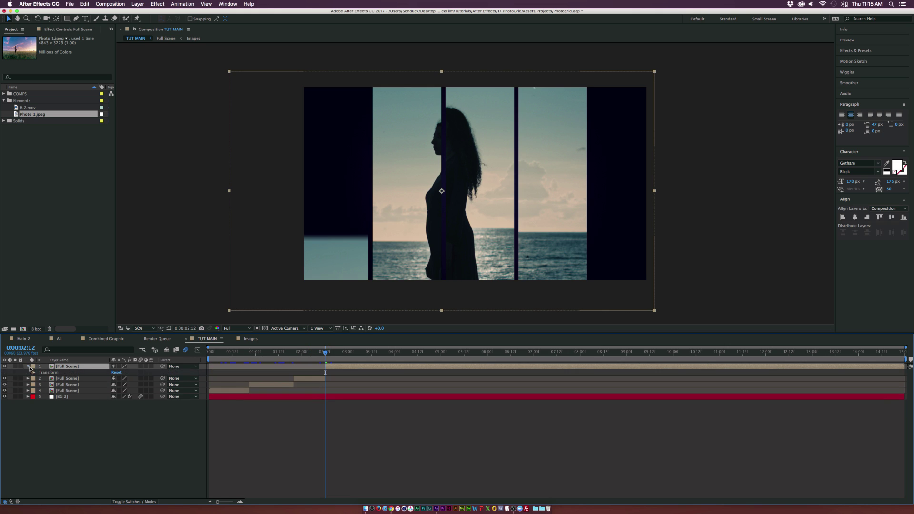
pyautogui.click(117, 373)
pyautogui.moveTo(319, 354); pyautogui.dragTo(261, 365)
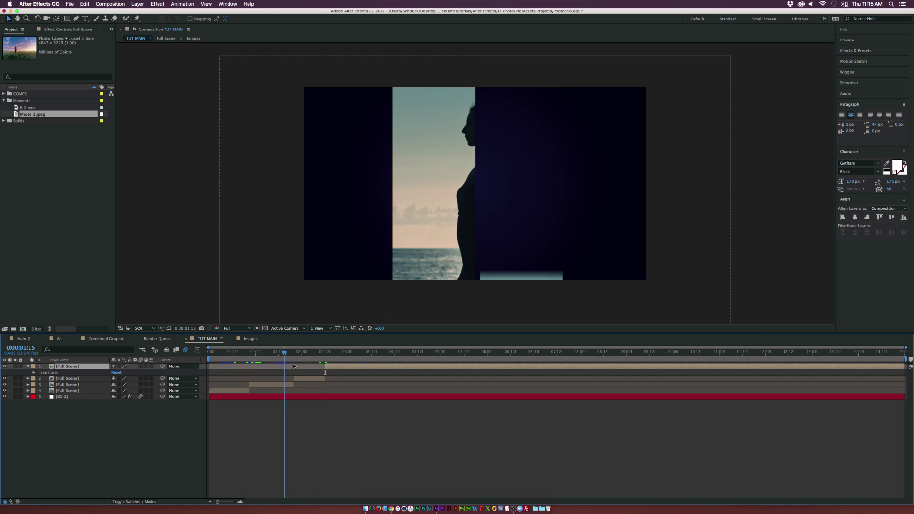
pyautogui.moveTo(293, 366); pyautogui.dragTo(414, 370)
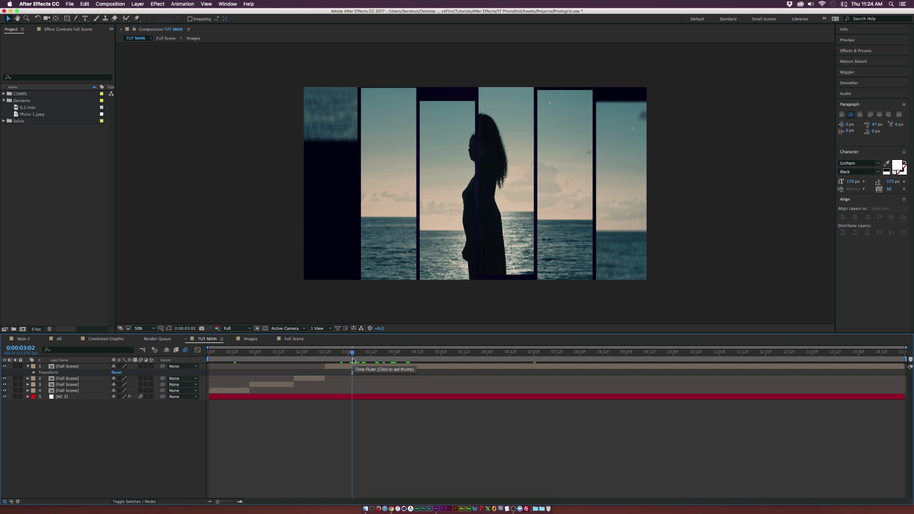
# Examine how the strips move between their Position keyframes in TUT MAIN and inside the Full Scene comp.
pyautogui.moveTo(359, 356); pyautogui.dragTo(442, 360)
pyautogui.doubleClick(425, 368)
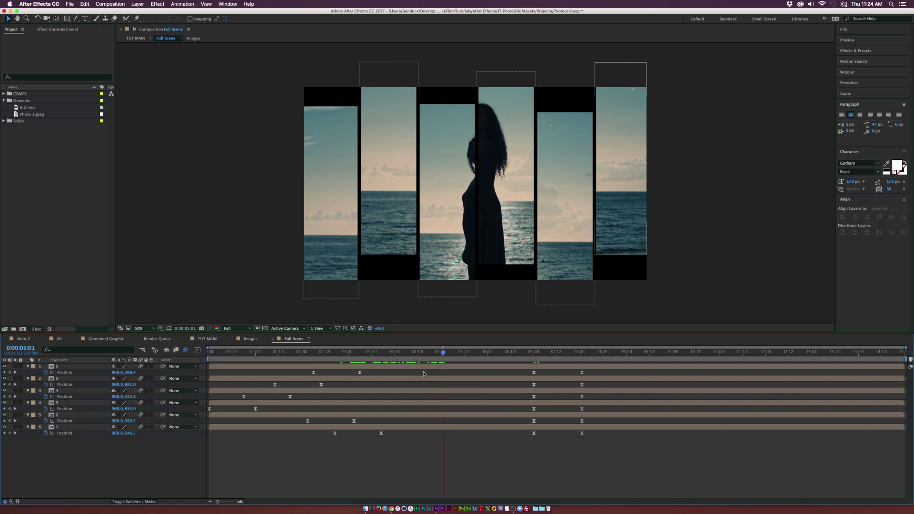
pyautogui.moveTo(469, 356); pyautogui.dragTo(533, 361)
# Set the spatial interpolation of all six strips' Position keyframes in Full Scene to Linear.
pyautogui.moveTo(593, 372); pyautogui.dragTo(163, 491)
pyautogui.rightClick(360, 375)
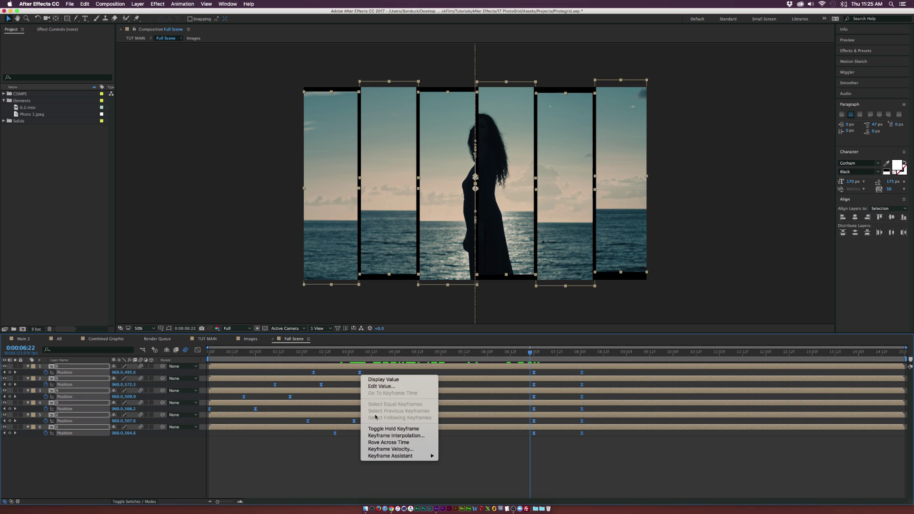
pyautogui.click(409, 437)
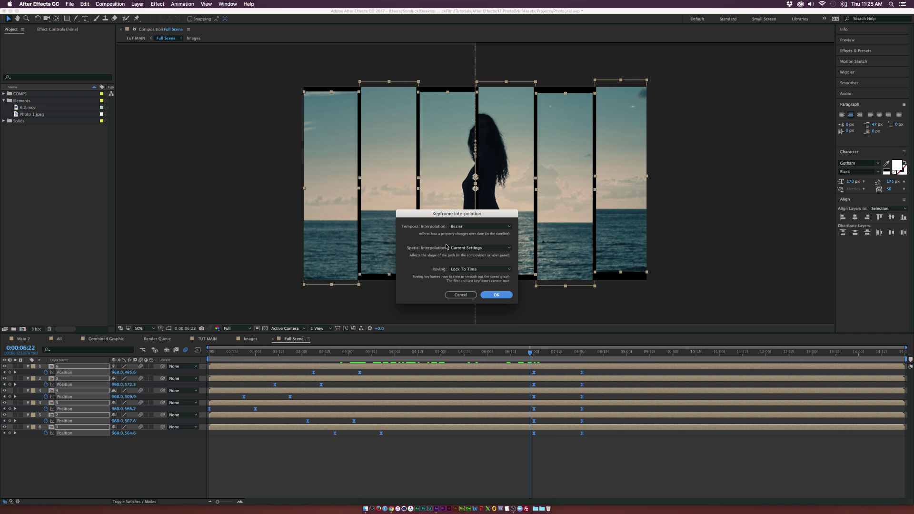
pyautogui.click(452, 248)
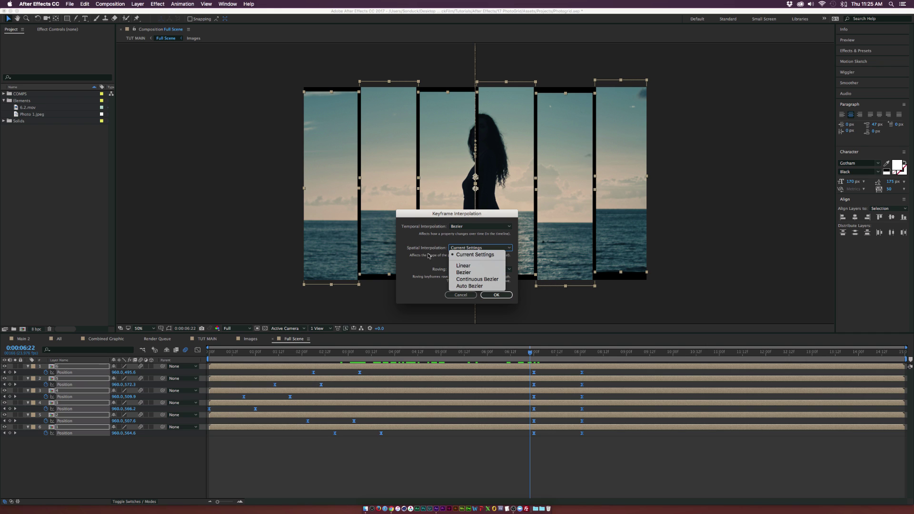
pyautogui.click(461, 266)
pyautogui.click(496, 294)
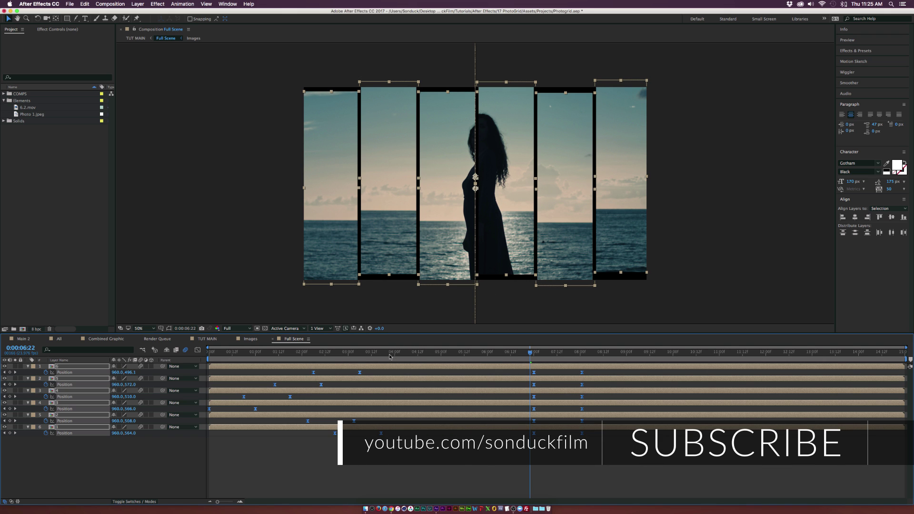
# Preview the strips' motion in Full Scene and their exit around seven seconds in TUT MAIN.
pyautogui.moveTo(401, 353); pyautogui.dragTo(480, 361)
pyautogui.press('space')
pyautogui.press('space')
pyautogui.click(207, 338)
pyautogui.click(186, 454)
pyautogui.click(530, 352)
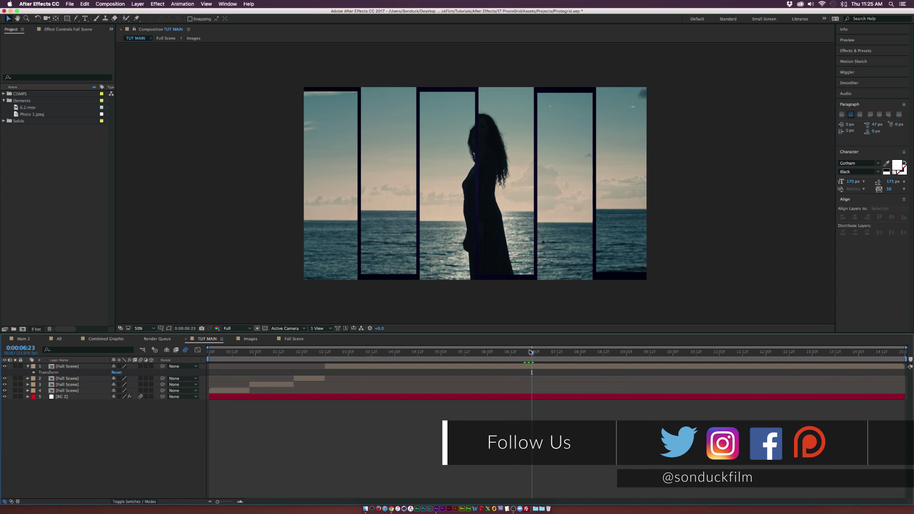
pyautogui.moveTo(530, 352); pyautogui.dragTo(589, 363)
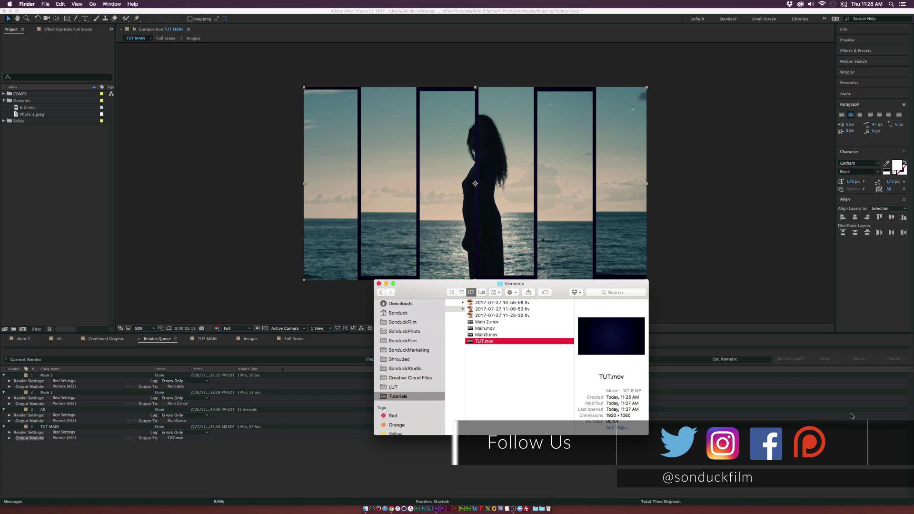
pyautogui.press('space')
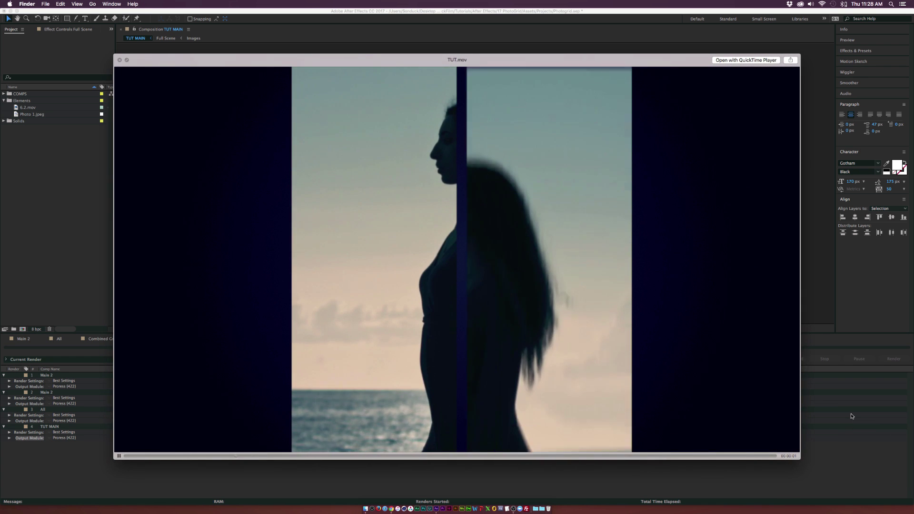